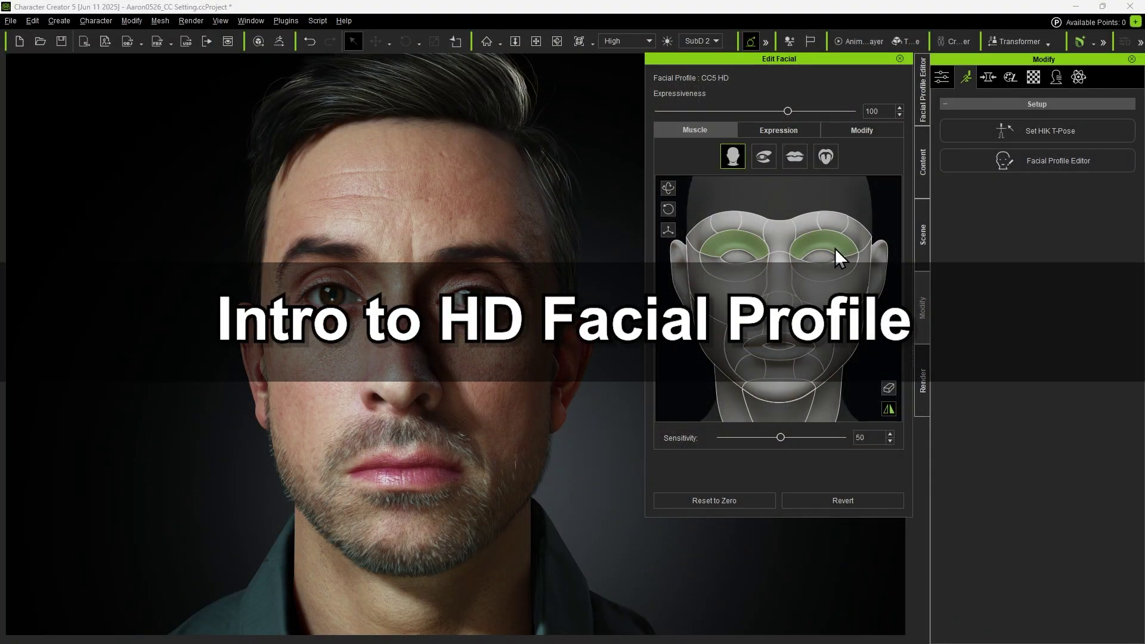
Step: Pose the character's eyes and mouth area with the facial muscle regions, and shift the jaw control in HD Face Control
{"action": "left_click_drag", "start_coordinate": [832, 249], "coordinate": [824, 259]}
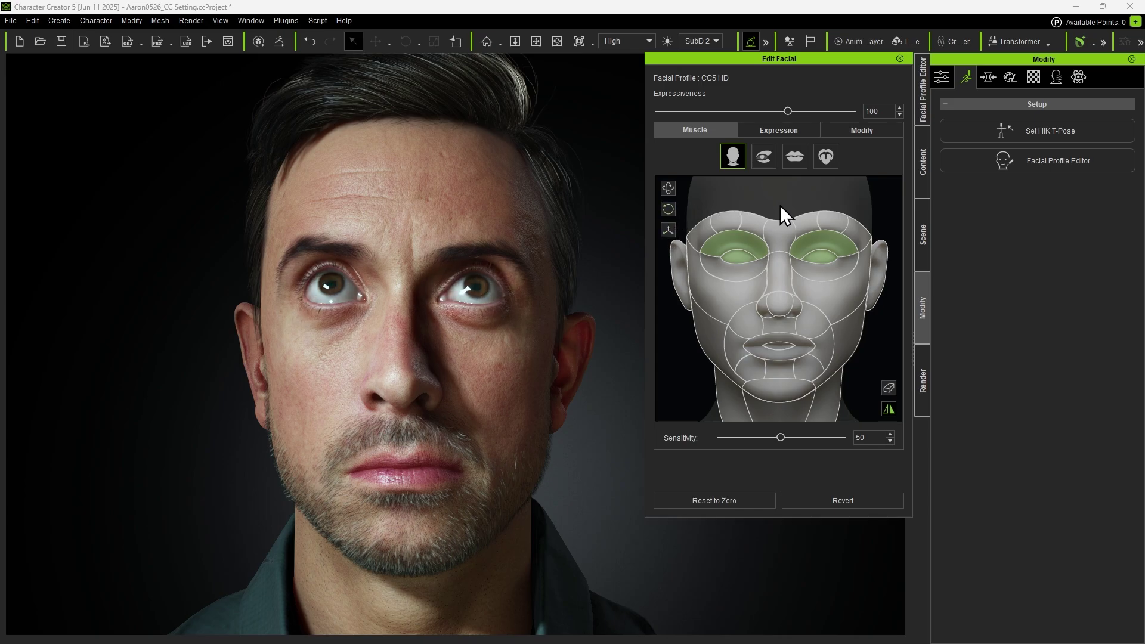
{"action": "left_click_drag", "start_coordinate": [781, 331], "coordinate": [807, 312]}
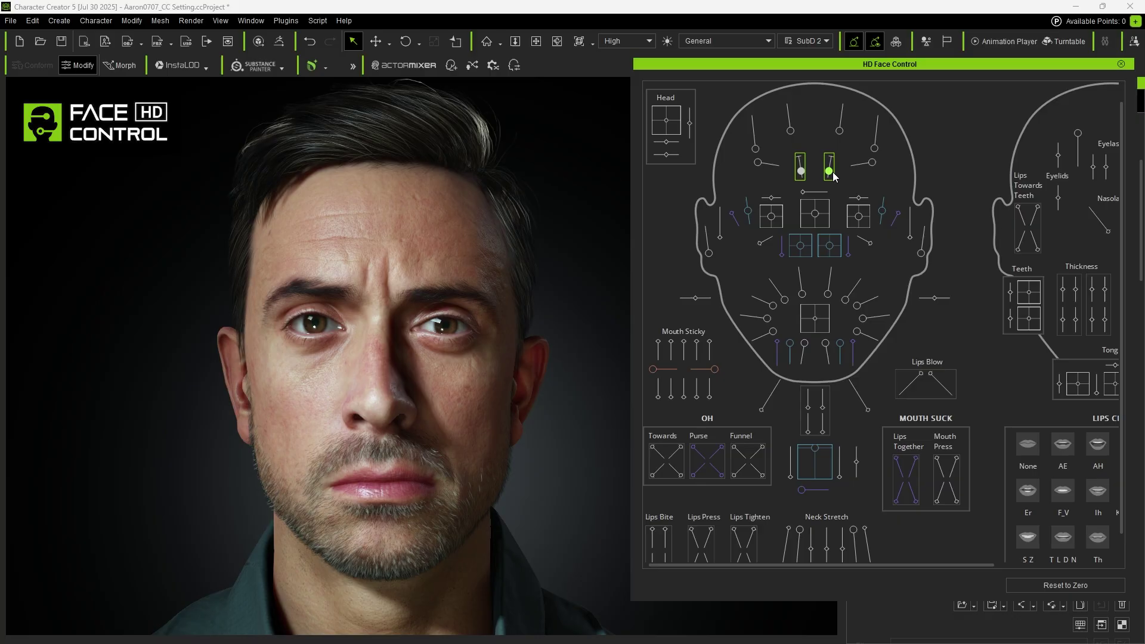
{"action": "left_click_drag", "start_coordinate": [818, 451], "coordinate": [744, 456]}
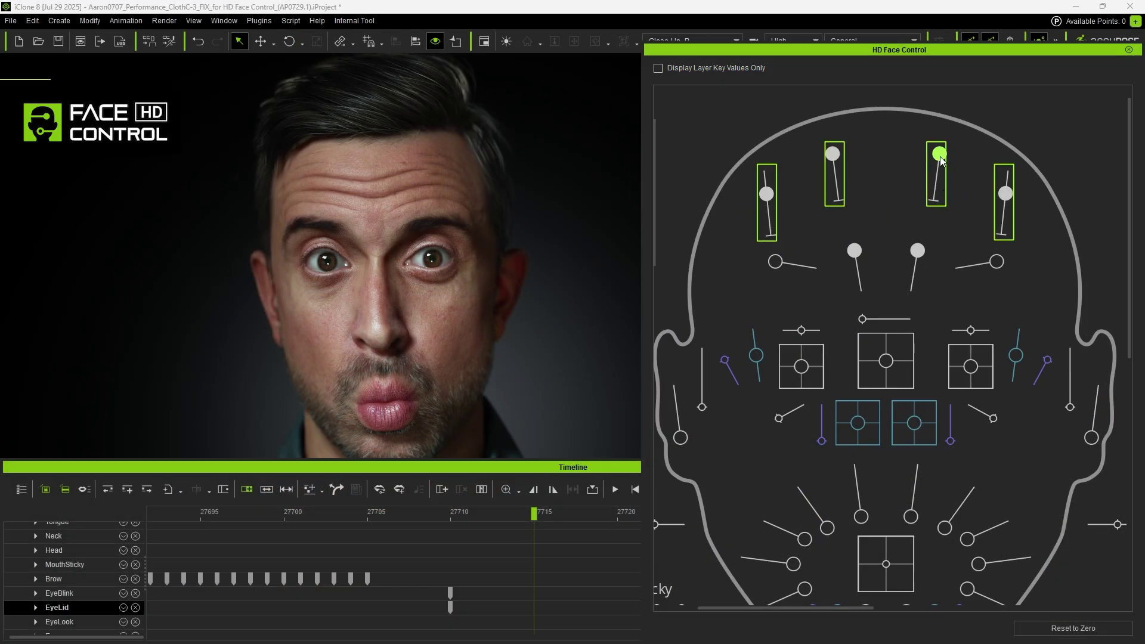
Step: Lower the four raised forehead controls to rest in HD Face Control and pull the two inner brow controls down
{"action": "left_click_drag", "start_coordinate": [940, 160], "coordinate": [940, 216]}
{"action": "left_click", "coordinate": [894, 238]}
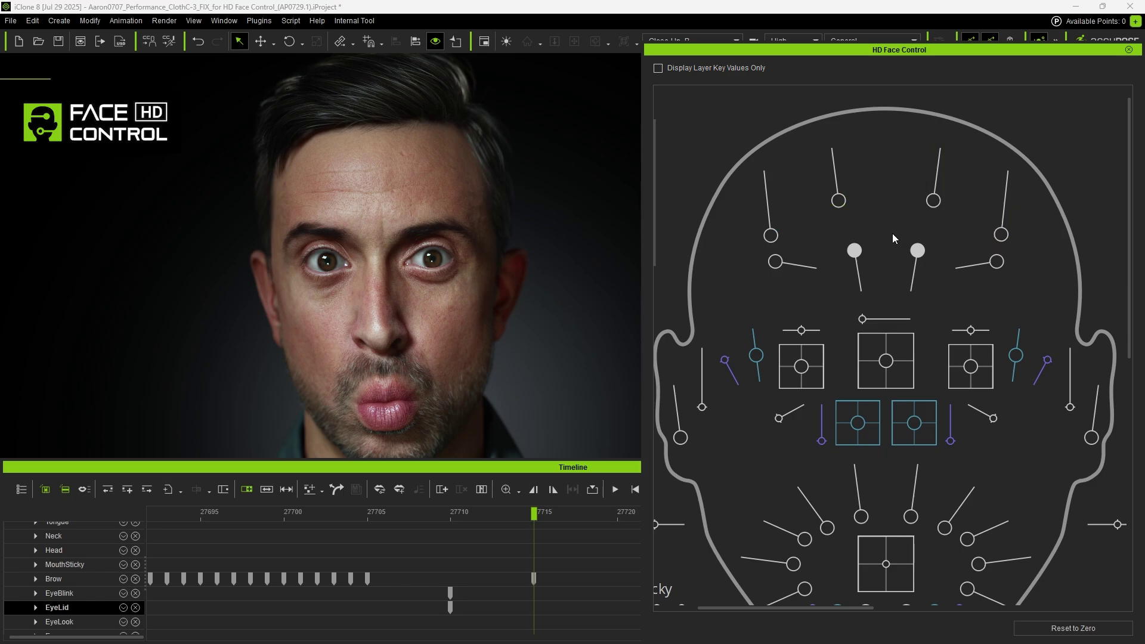
{"action": "left_click_drag", "start_coordinate": [863, 273], "coordinate": [912, 277]}
{"action": "left_click_drag", "start_coordinate": [856, 254], "coordinate": [860, 263]}
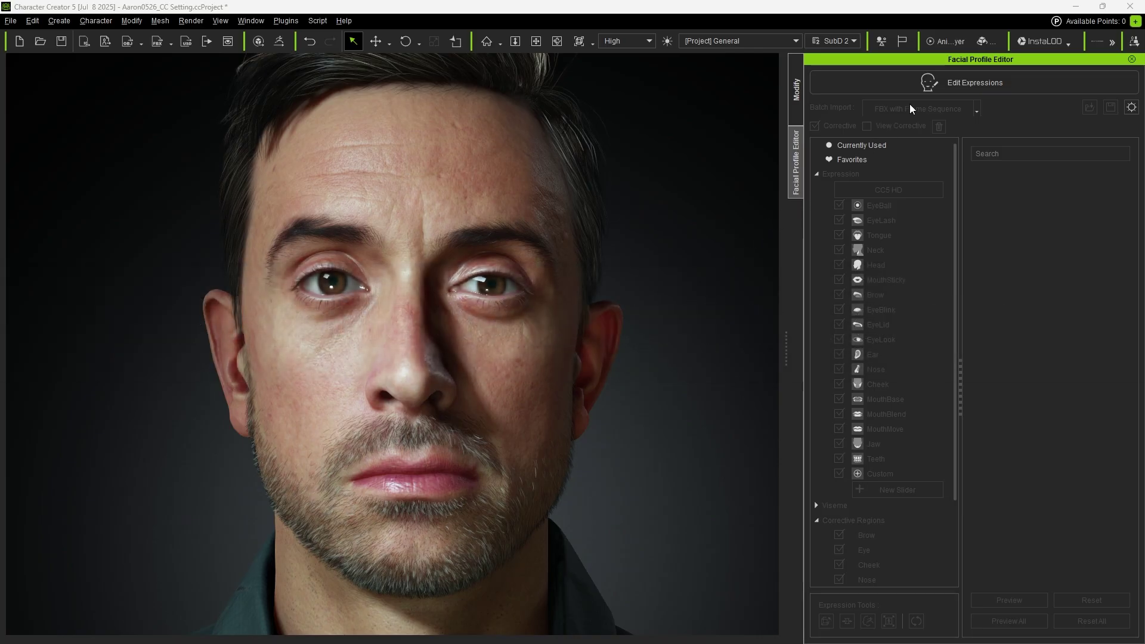
Step: Turn on expression editing in Character Creator's Facial Profile Editor and examine the MouthSticky and EyeLid expression sliders
{"action": "left_click", "coordinate": [938, 84]}
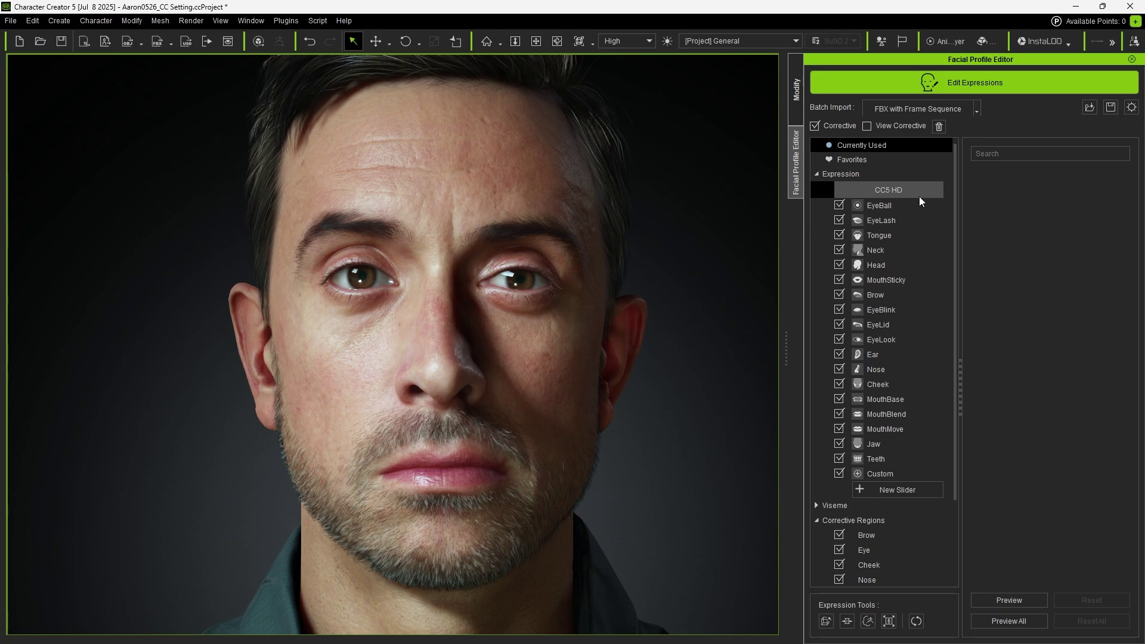
{"action": "left_click", "coordinate": [888, 280]}
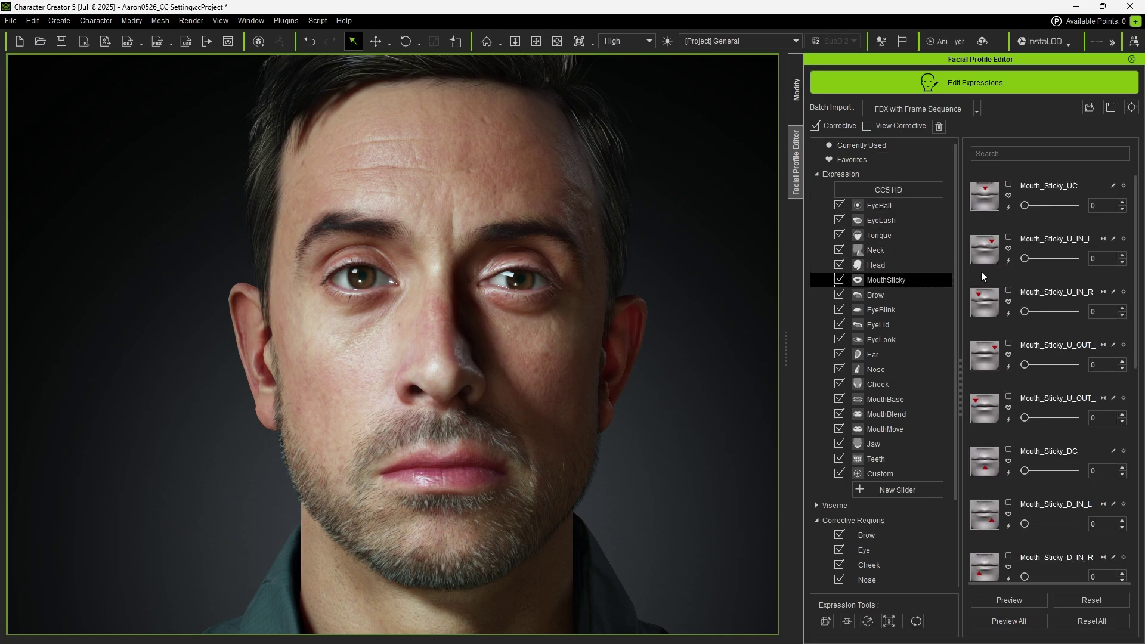
{"action": "left_click_drag", "start_coordinate": [1140, 264], "coordinate": [1135, 390]}
{"action": "left_click", "coordinate": [894, 325]}
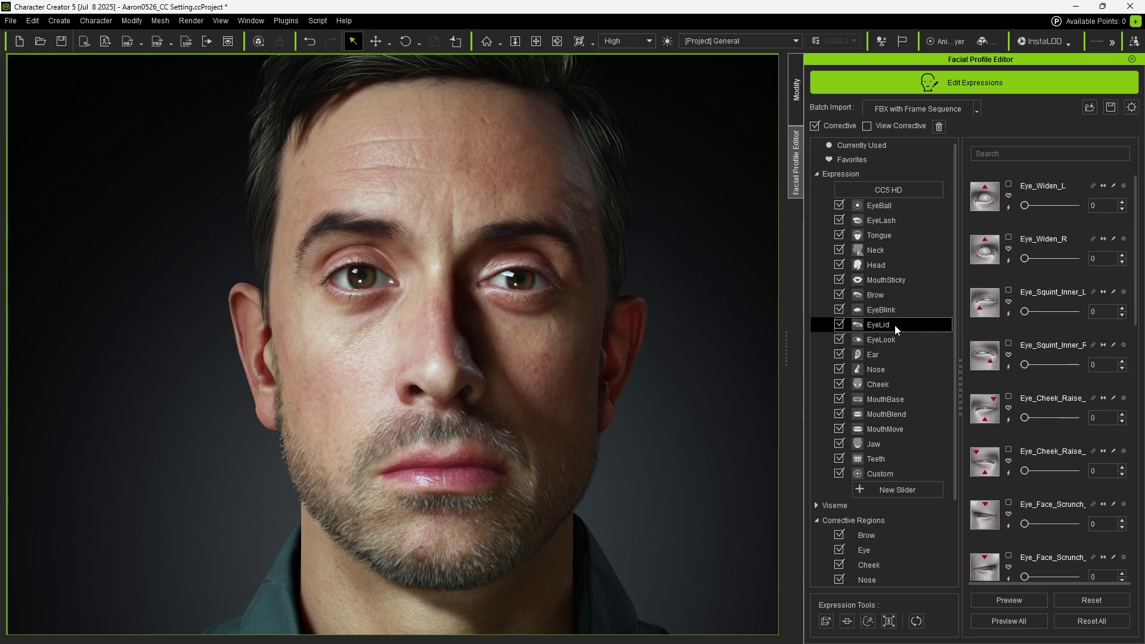
{"action": "left_click_drag", "start_coordinate": [1139, 264], "coordinate": [1138, 411]}
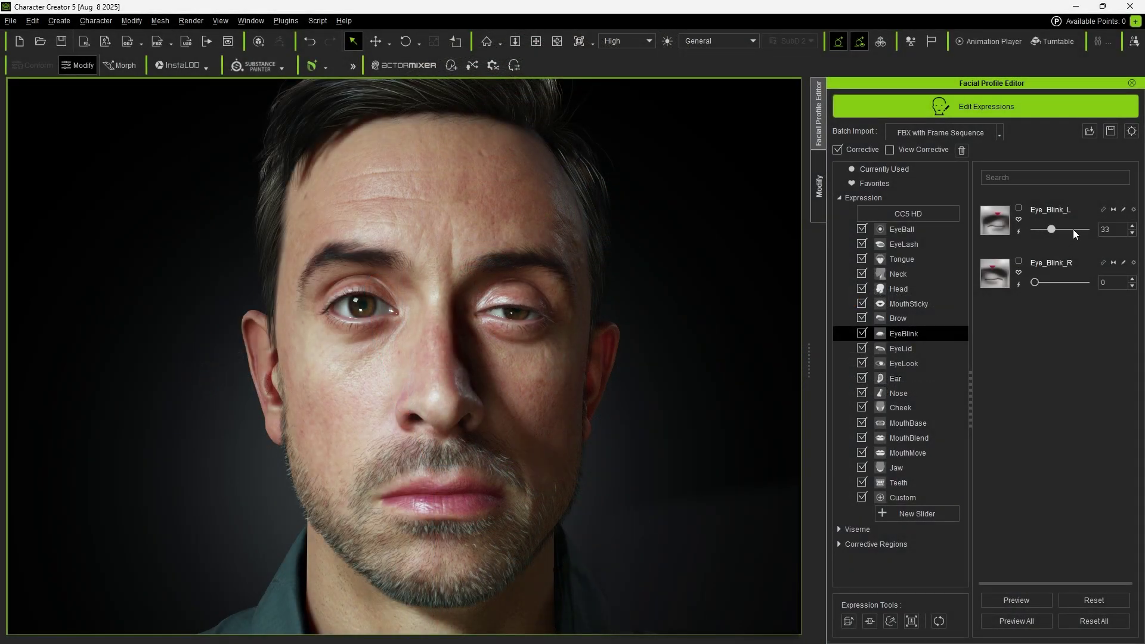
Step: Set Eye_Blink_L and Eye_Look_Down_L to 100 and list only the currently used expressions
{"action": "left_click_drag", "start_coordinate": [1072, 229], "coordinate": [1111, 231]}
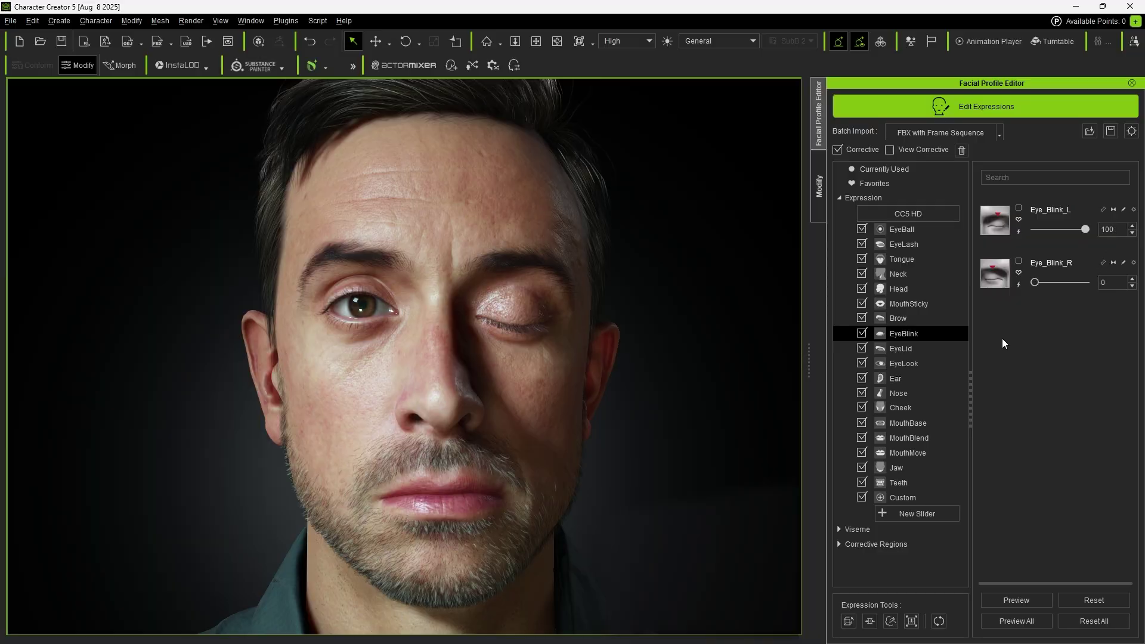
{"action": "left_click", "coordinate": [946, 363]}
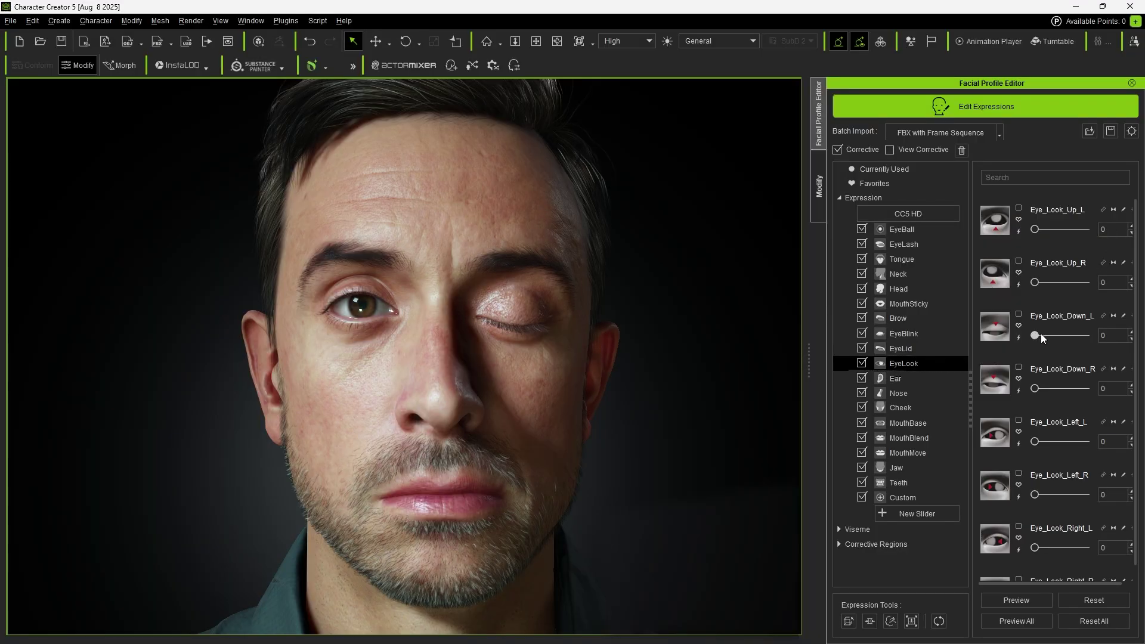
{"action": "left_click_drag", "start_coordinate": [1041, 337], "coordinate": [1127, 337]}
{"action": "left_click", "coordinate": [920, 171]}
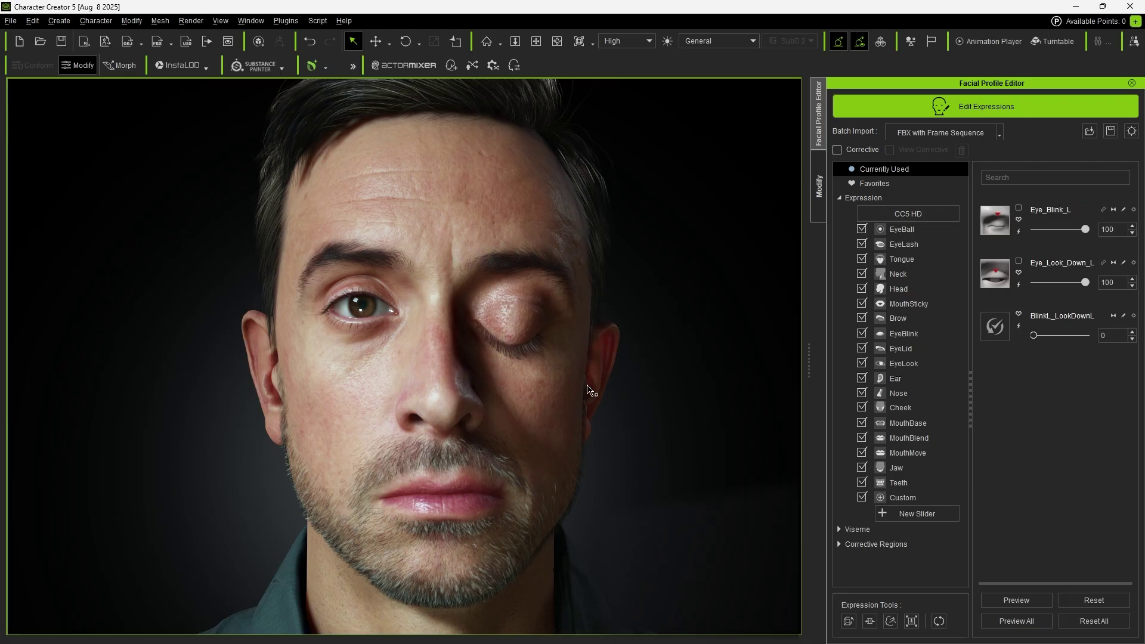
Step: Turn on Corrective for the expressions, lower Eye_Blink_L to about 25 and reduce Eye_Look_Down_L
{"action": "left_click", "coordinate": [837, 150]}
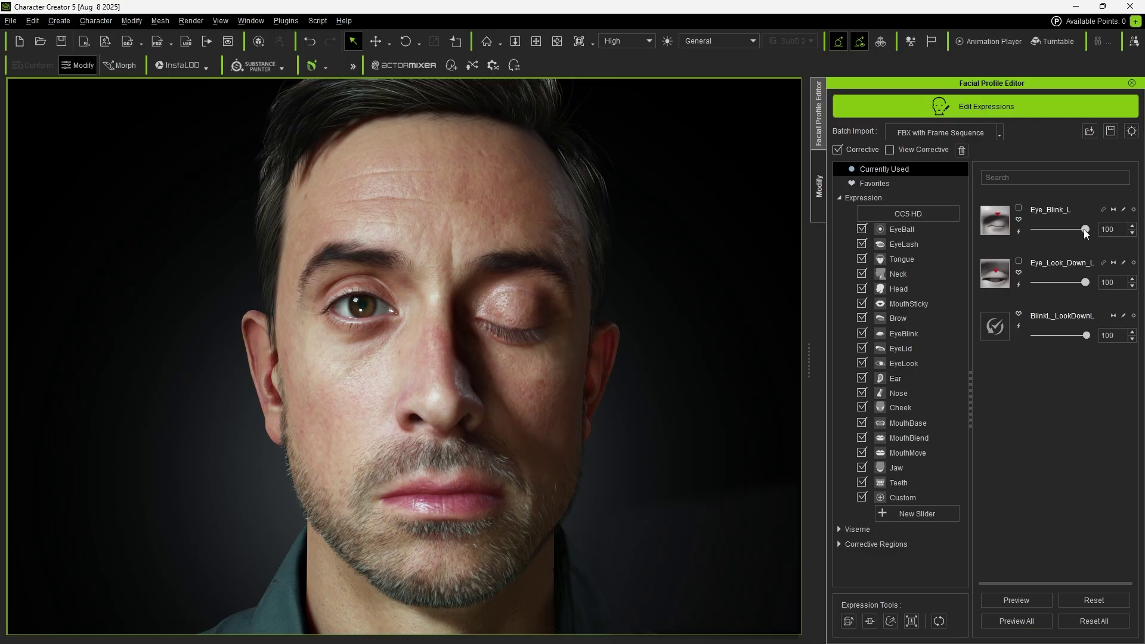
{"action": "left_click_drag", "start_coordinate": [1085, 230], "coordinate": [1046, 232]}
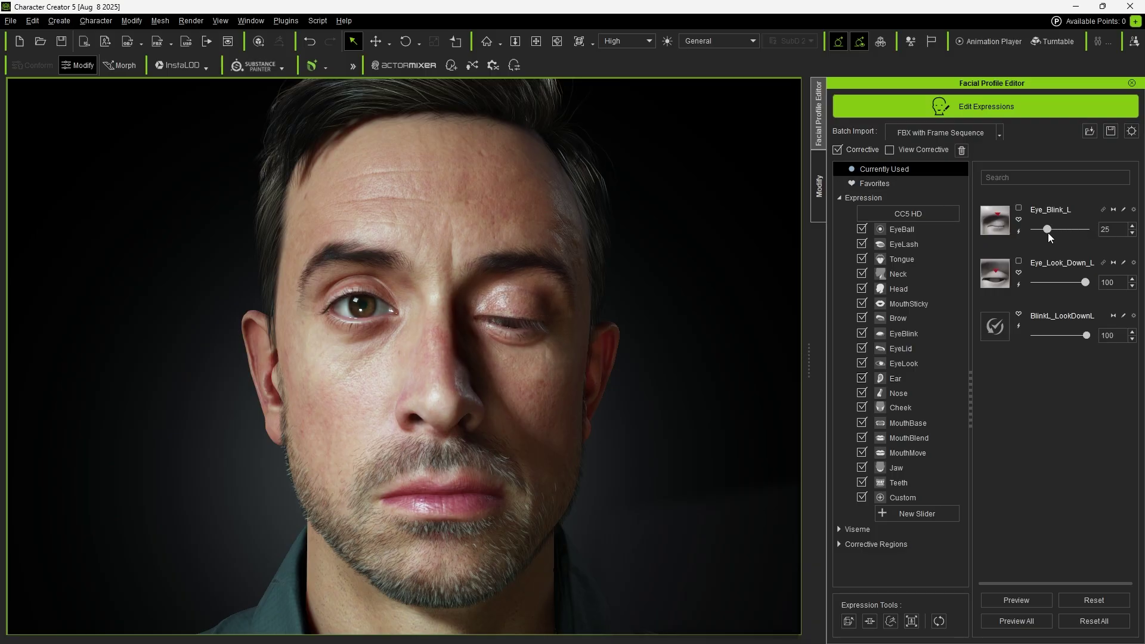
{"action": "left_click_drag", "start_coordinate": [1082, 280], "coordinate": [1067, 281]}
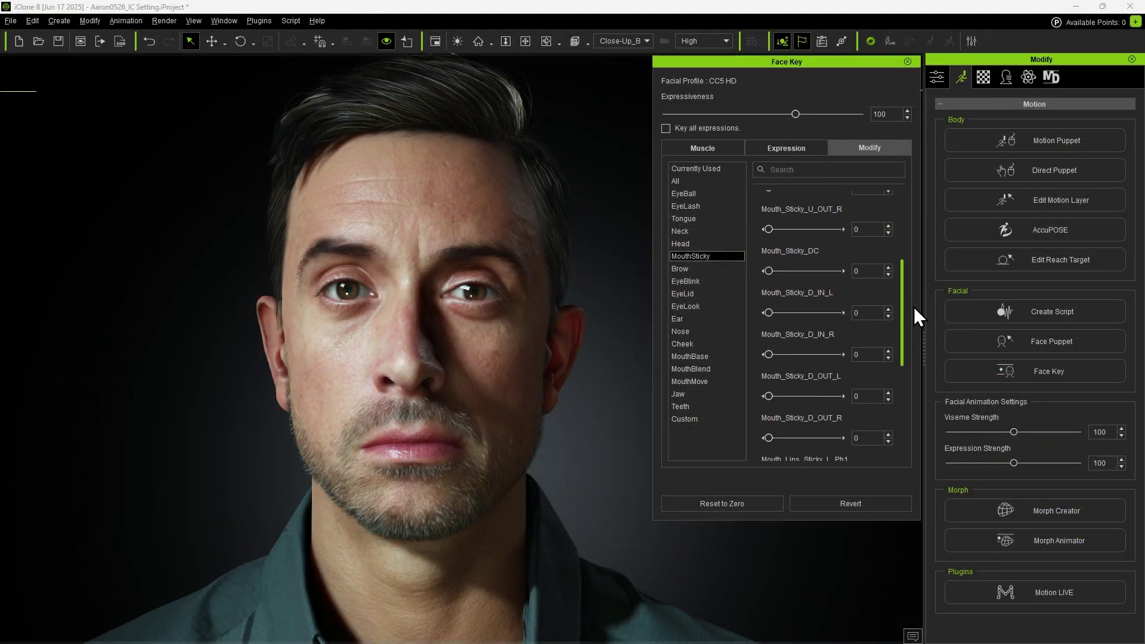
Step: Examine the MouthSticky sliders of the Face Key in iClone and switch to the Brow sliders
{"action": "left_click_drag", "start_coordinate": [913, 306], "coordinate": [913, 353]}
{"action": "left_click", "coordinate": [716, 269]}
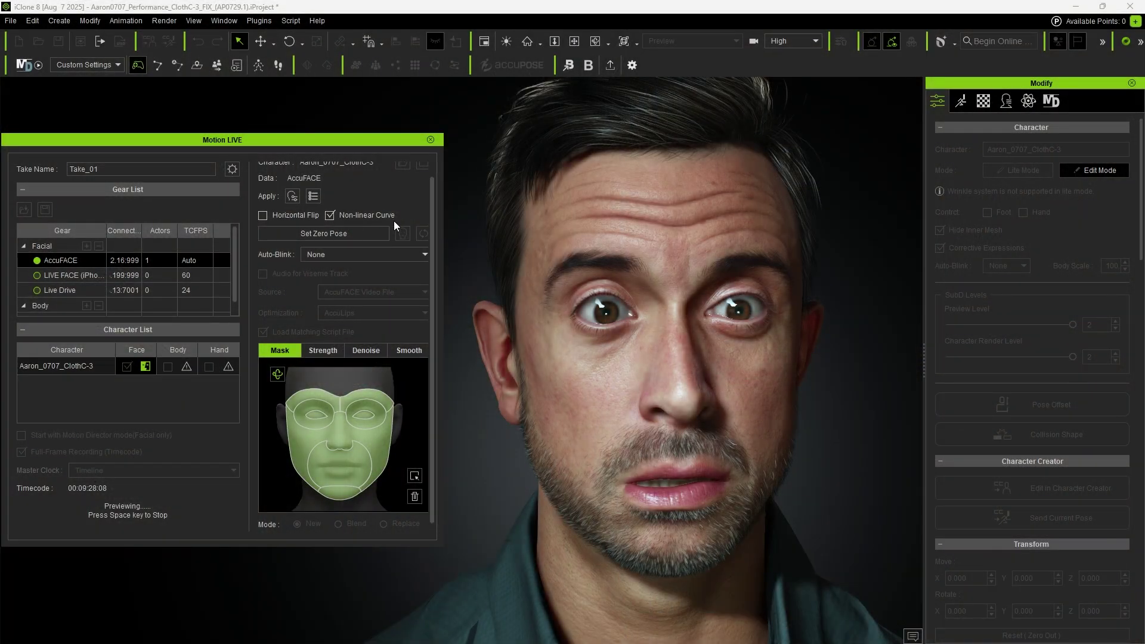
Step: Compare the facial animation with Non-linear Curve off and on, and with Corrective Expressions off and on
{"action": "left_click", "coordinate": [329, 216]}
{"action": "left_click", "coordinate": [329, 215]}
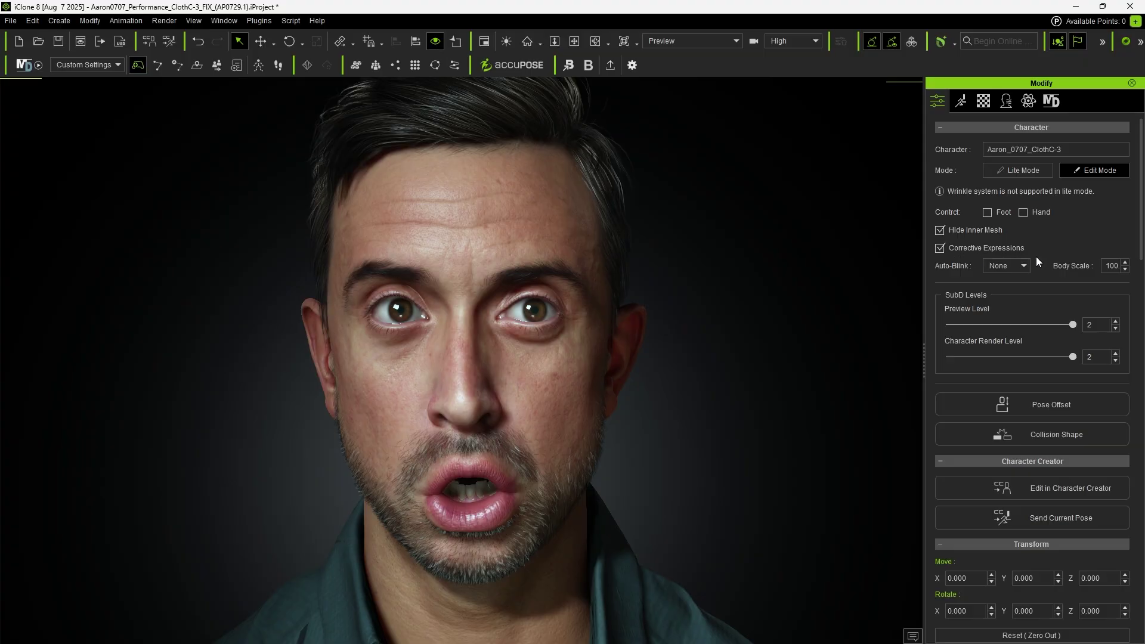
{"action": "left_click", "coordinate": [939, 248]}
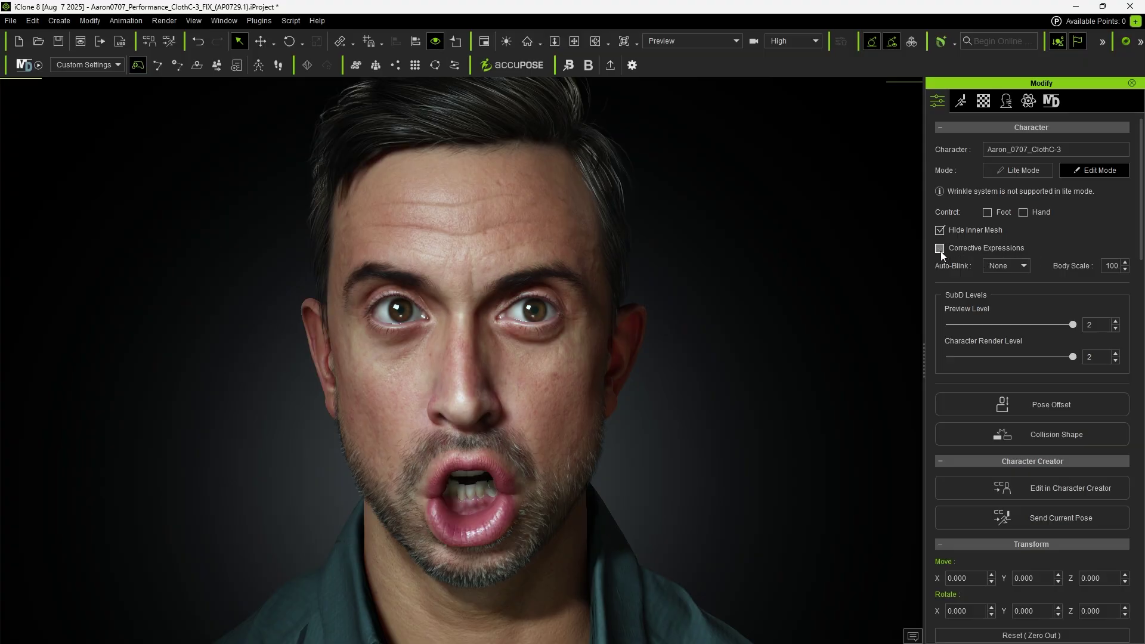
{"action": "left_click", "coordinate": [939, 248]}
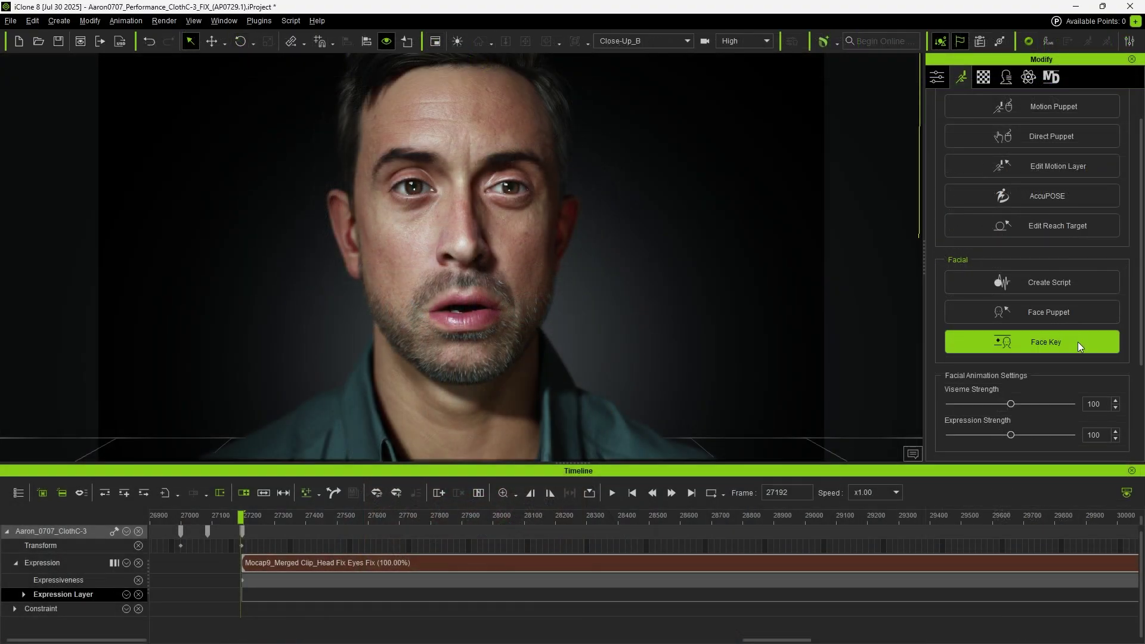
Step: With Face Key, key a new expression at frame 27402 by lowering the muscle between the brows and reshaping the mouth muscles
{"action": "left_click", "coordinate": [1078, 342]}
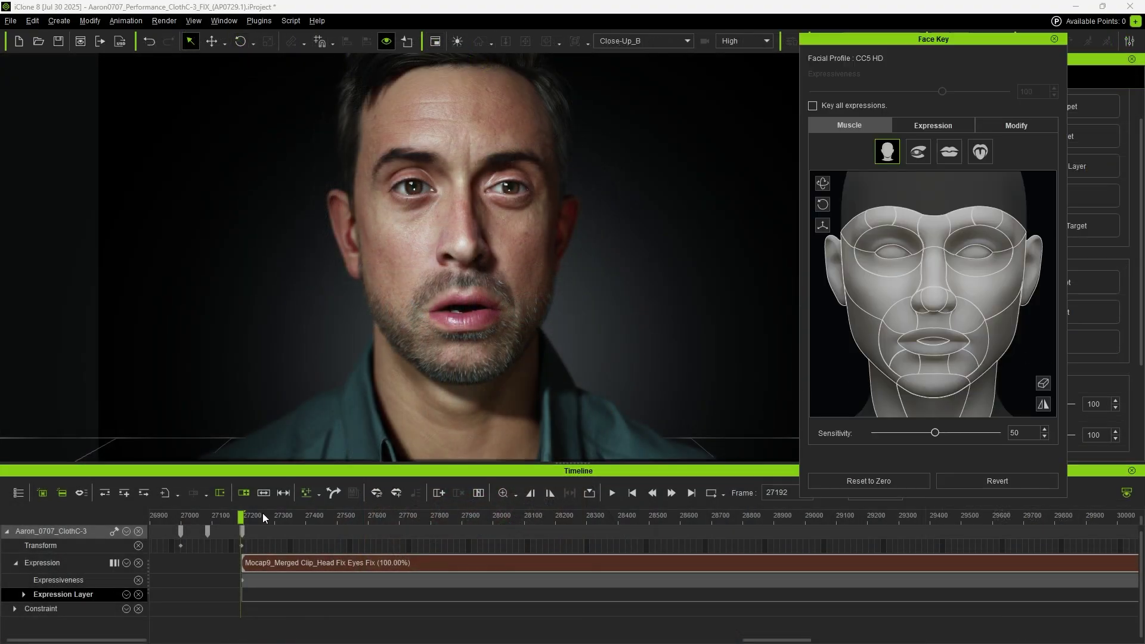
{"action": "left_click_drag", "start_coordinate": [241, 517], "coordinate": [306, 516]}
{"action": "left_click_drag", "start_coordinate": [936, 238], "coordinate": [936, 291]}
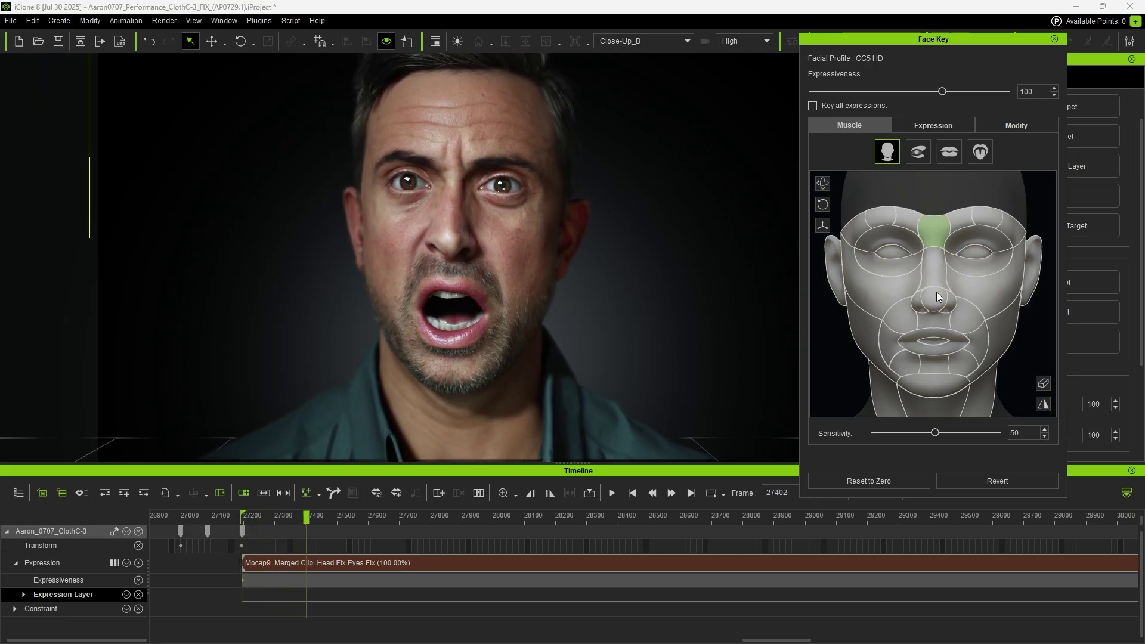
{"action": "mouse_move", "coordinate": [936, 351]}
{"action": "left_mouse_down"}
{"action": "mouse_move", "coordinate": [949, 348]}
{"action": "mouse_move", "coordinate": [927, 356]}
{"action": "left_mouse_up"}
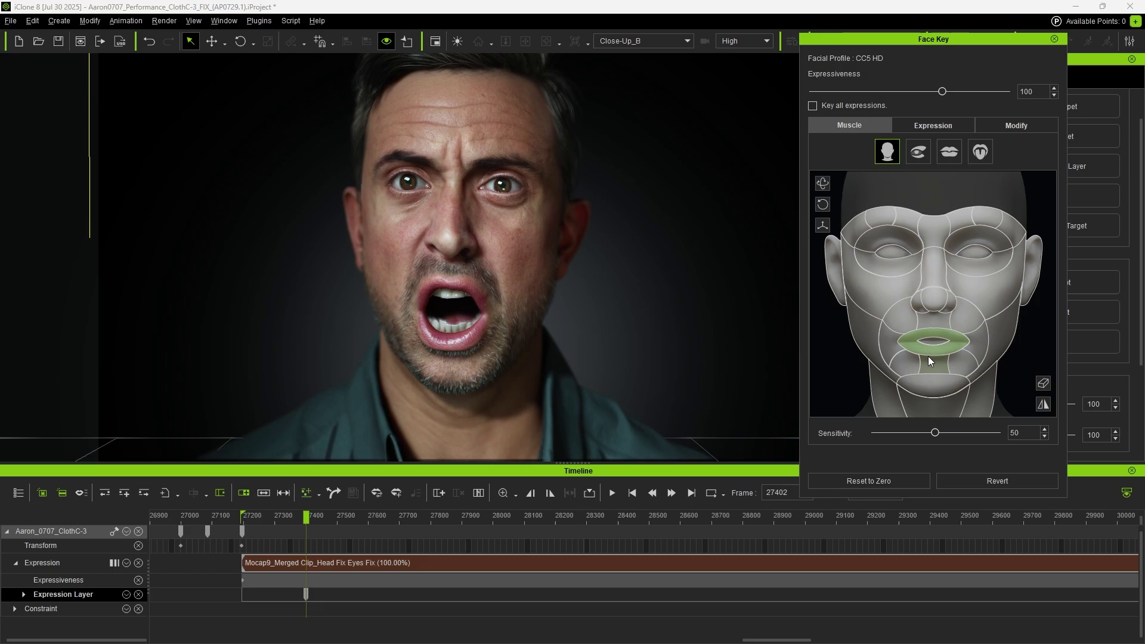
{"action": "left_click_drag", "start_coordinate": [933, 316], "coordinate": [1002, 358]}
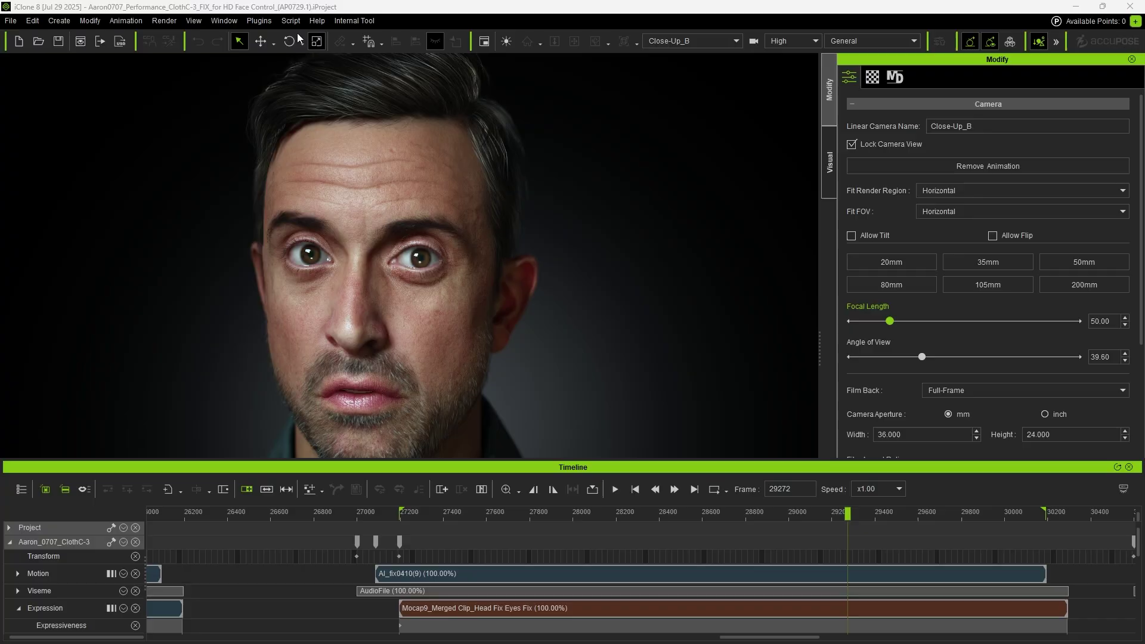
Step: Open HD Face Control and lower the four forehead brow controls at frame 27715
{"action": "left_click", "coordinate": [258, 21]}
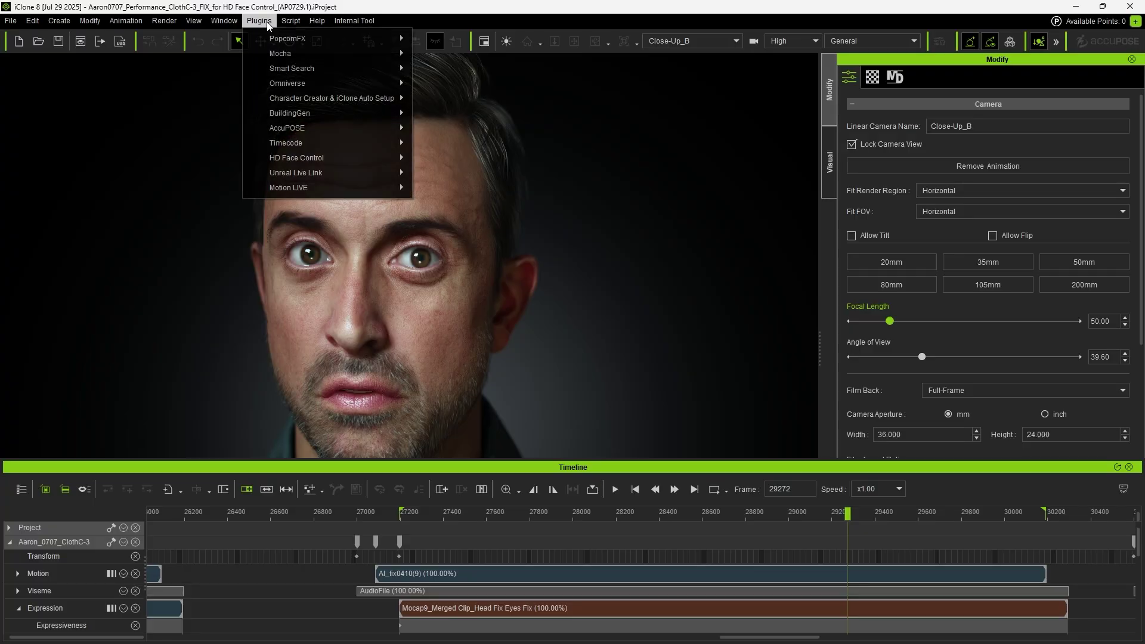
{"action": "mouse_move", "coordinate": [350, 161]}
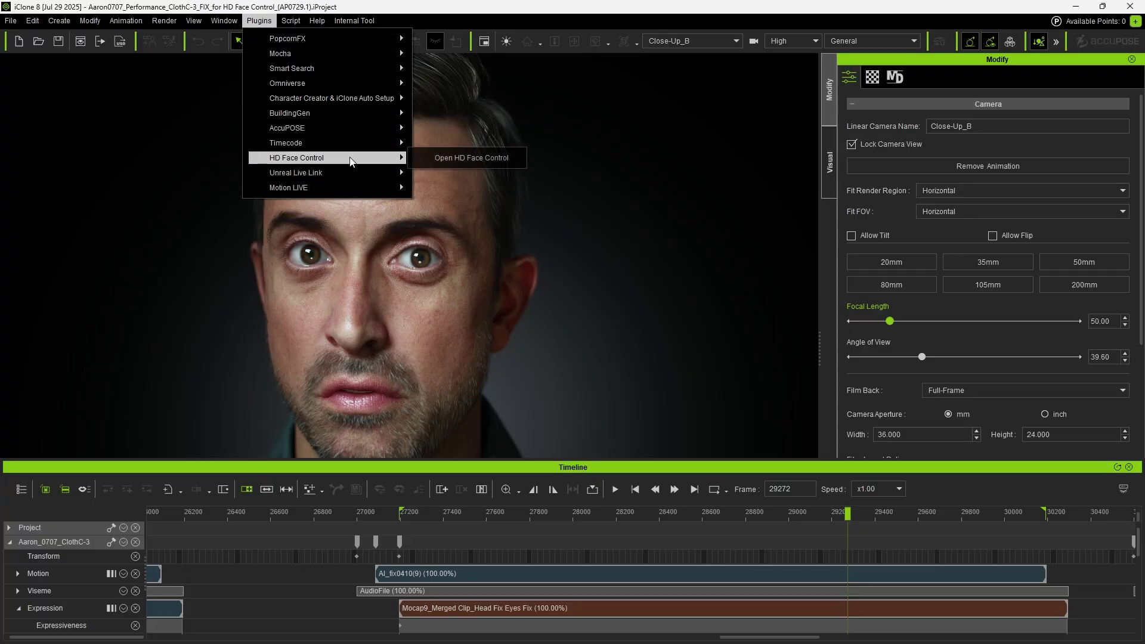
{"action": "left_click", "coordinate": [446, 157]}
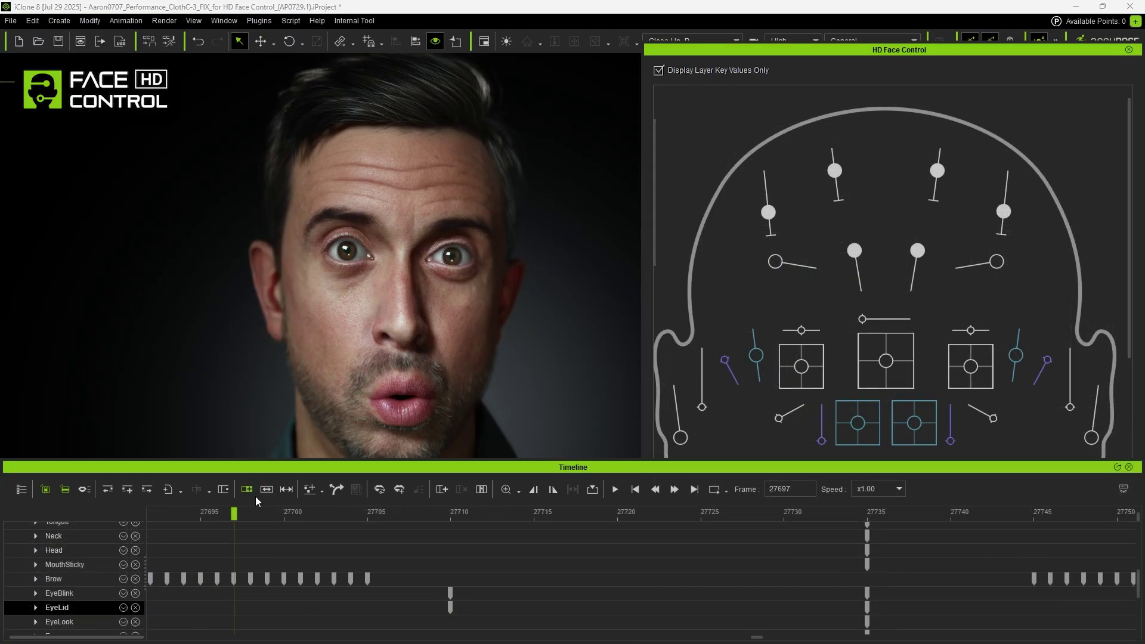
{"action": "left_click_drag", "start_coordinate": [256, 496], "coordinate": [539, 518]}
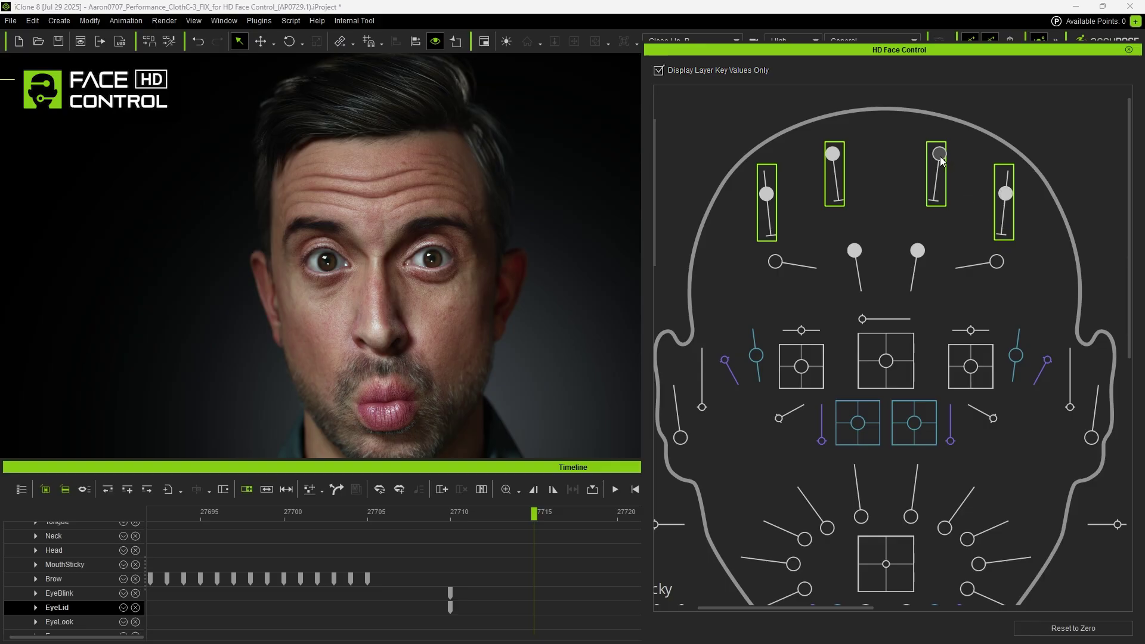
{"action": "left_click_drag", "start_coordinate": [939, 154], "coordinate": [891, 232]}
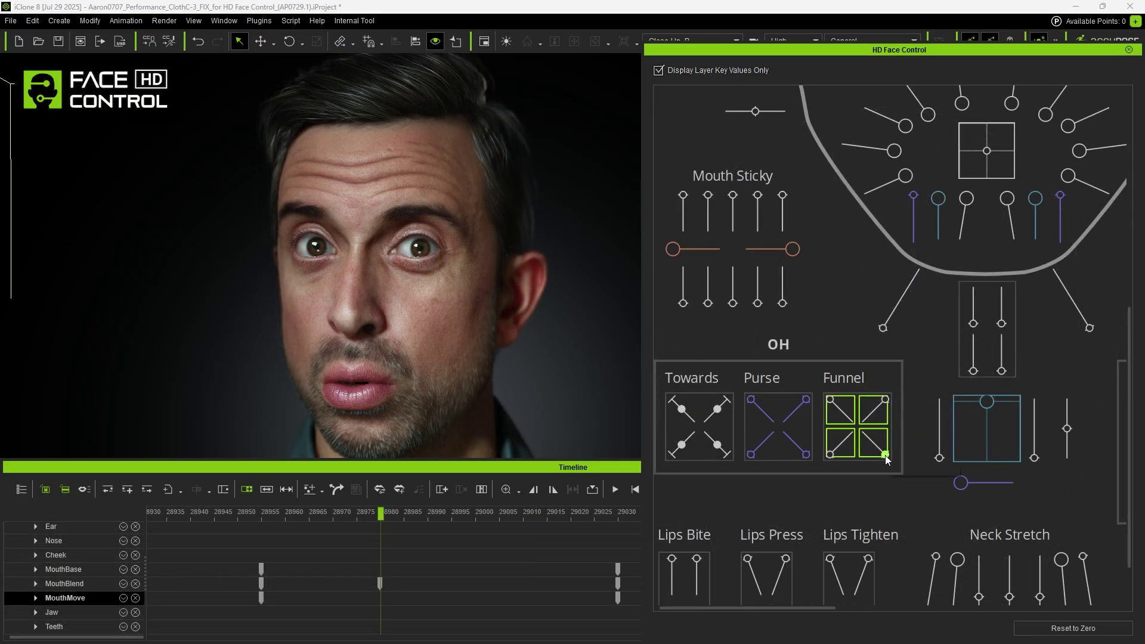
Step: Increase the four lip Funnel controls and the first group of lip Thickness controls, and scrub the timeline to check the mouth motion
{"action": "left_click_drag", "start_coordinate": [885, 459], "coordinate": [875, 456]}
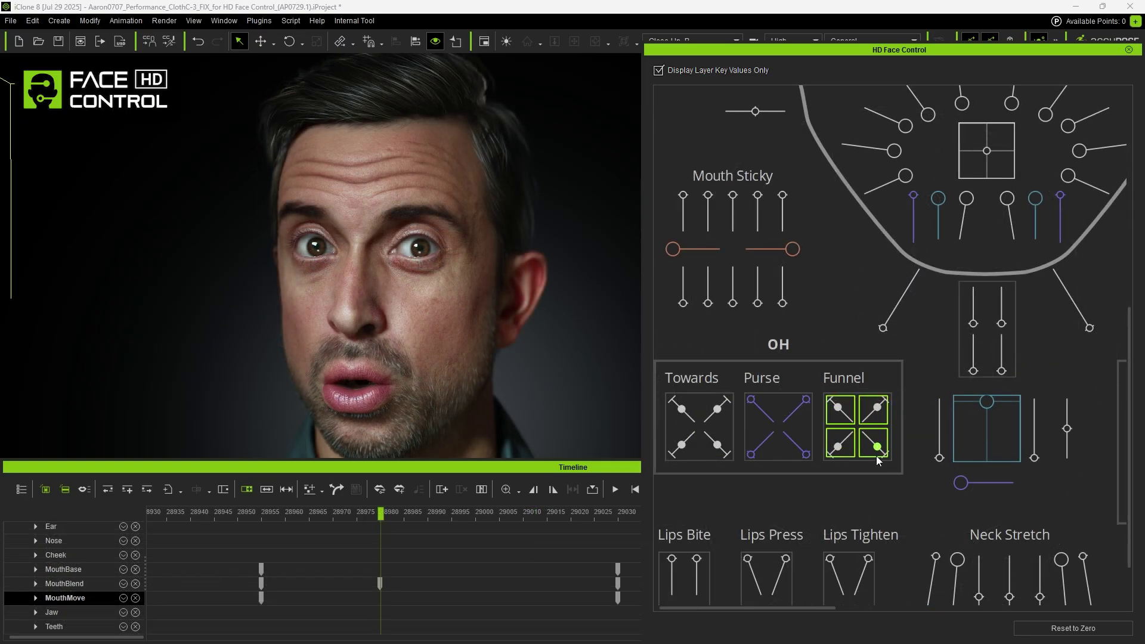
{"action": "middle_click_drag", "start_coordinate": [907, 409], "coordinate": [647, 445]}
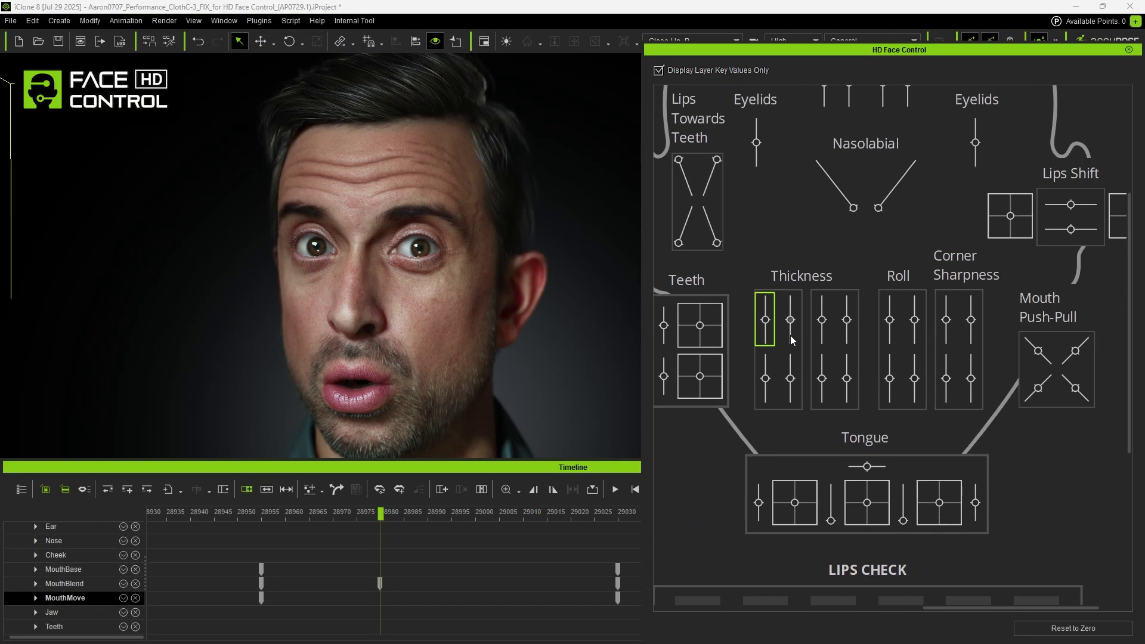
{"action": "left_click_drag", "start_coordinate": [799, 343], "coordinate": [799, 331]}
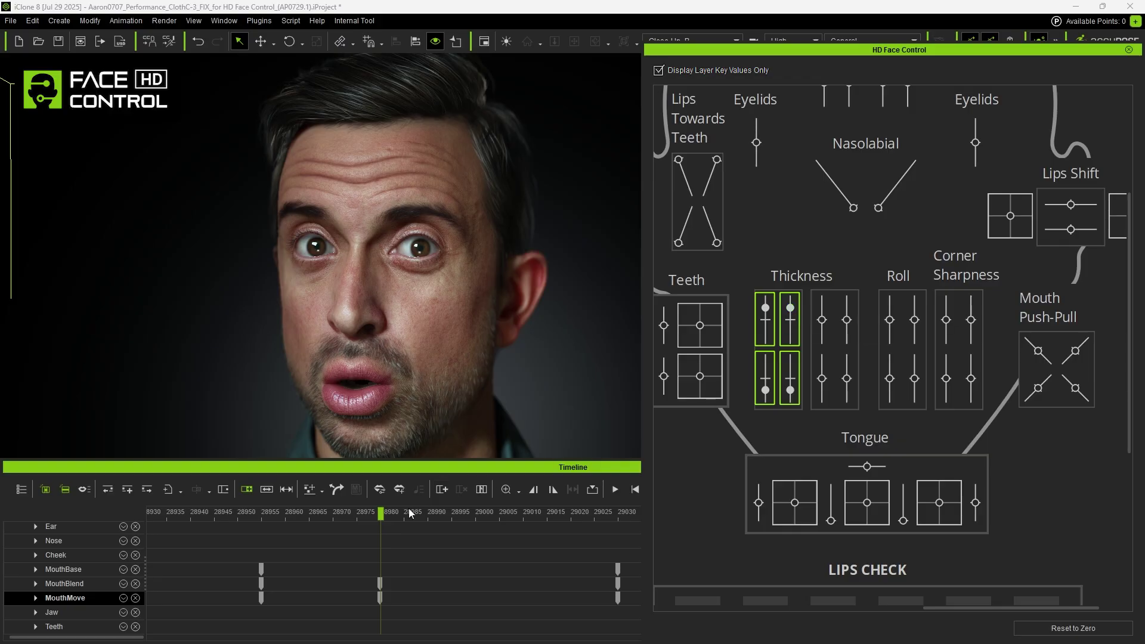
{"action": "left_click", "coordinate": [350, 516]}
{"action": "left_click_drag", "start_coordinate": [350, 517], "coordinate": [467, 505]}
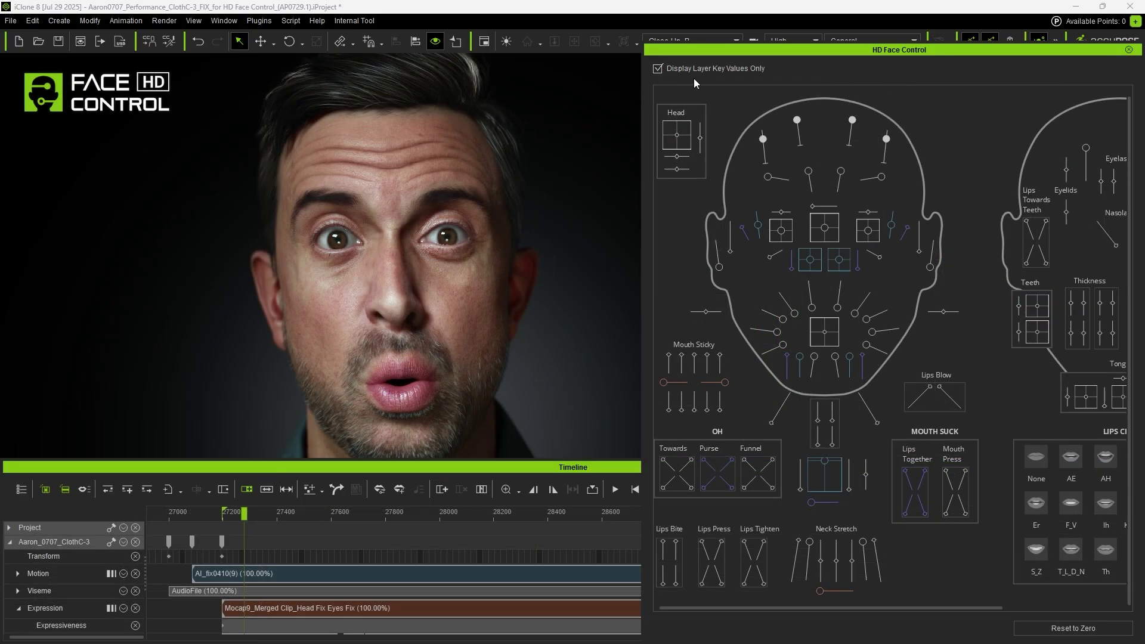
Step: Turn off Display Layer Key Values Only and play the facial animation
{"action": "left_click", "coordinate": [717, 71]}
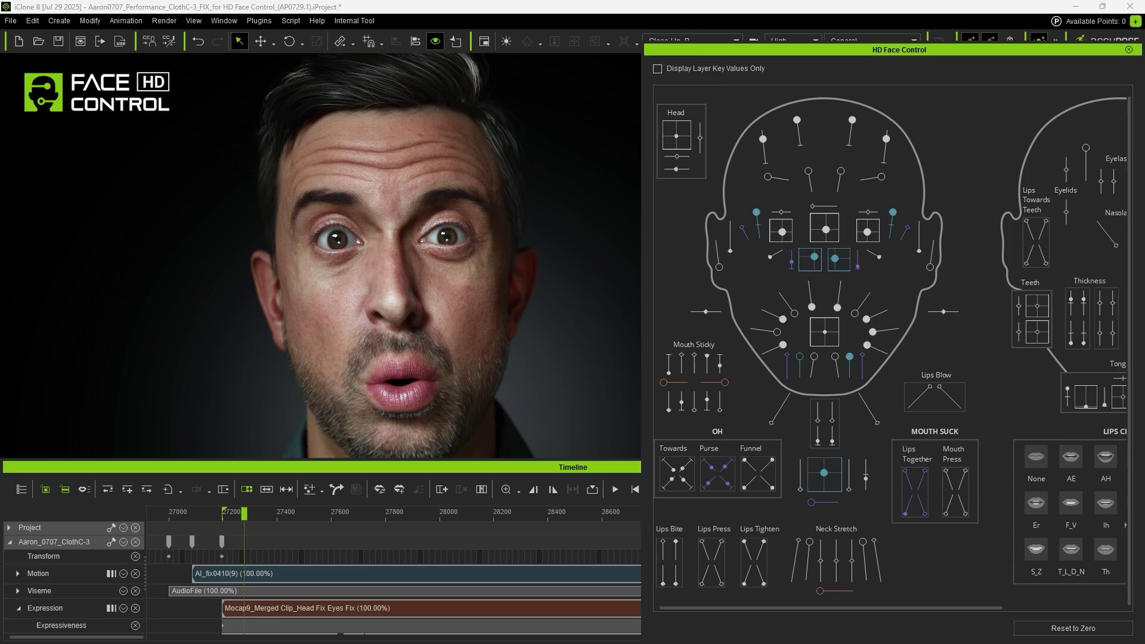
{"action": "key", "text": "space"}
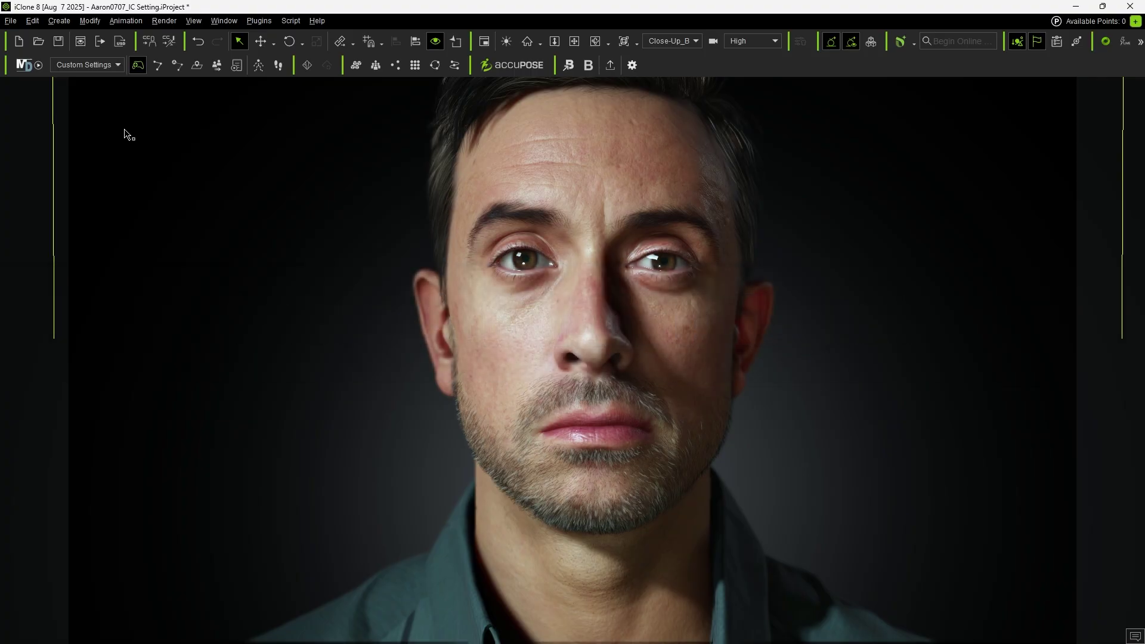
Step: Open the FBX export settings for the character and choose Unreal (UE5 Skeleton) as the target tool preset
{"action": "left_click", "coordinate": [12, 21]}
{"action": "mouse_move", "coordinate": [89, 132]}
{"action": "left_click", "coordinate": [271, 149]}
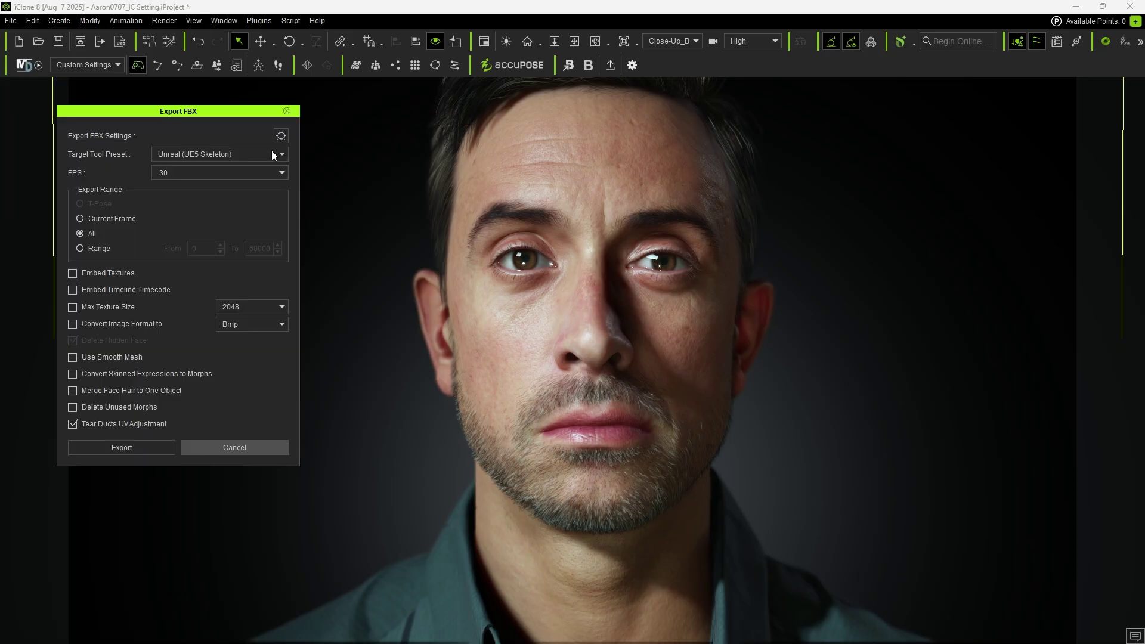
{"action": "left_click", "coordinate": [272, 153]}
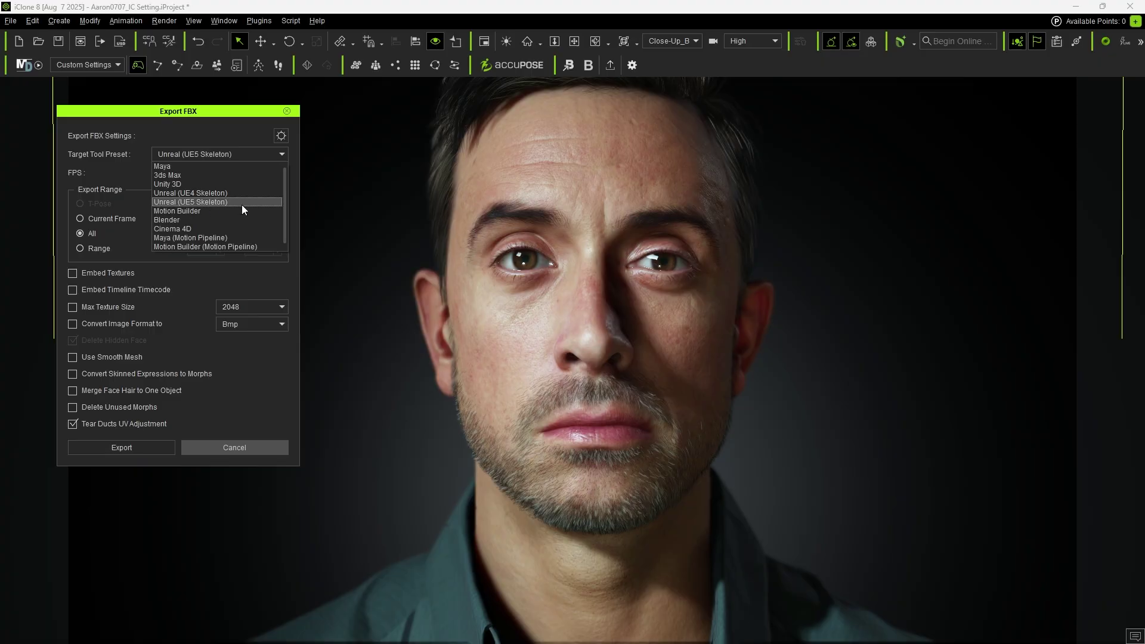
{"action": "left_click", "coordinate": [241, 205]}
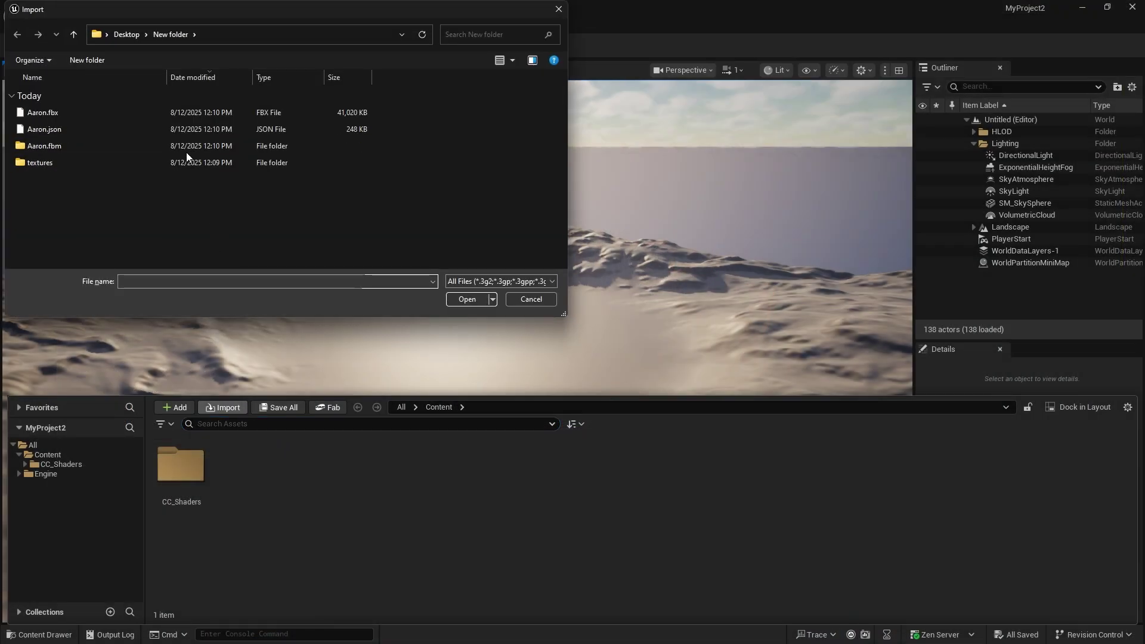
Step: In Unreal Engine, choose Aaron.fbx for import and accept the Auto Setup options with the HQ Shader type
{"action": "double_click", "coordinate": [160, 112]}
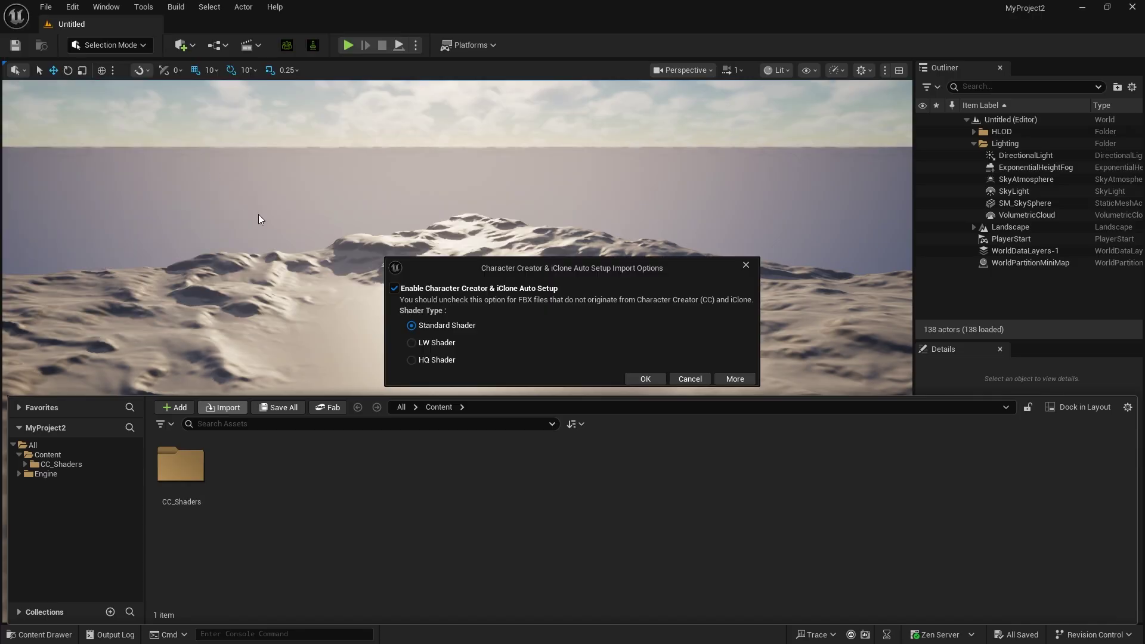
{"action": "left_click", "coordinate": [412, 360]}
{"action": "left_click", "coordinate": [645, 382]}
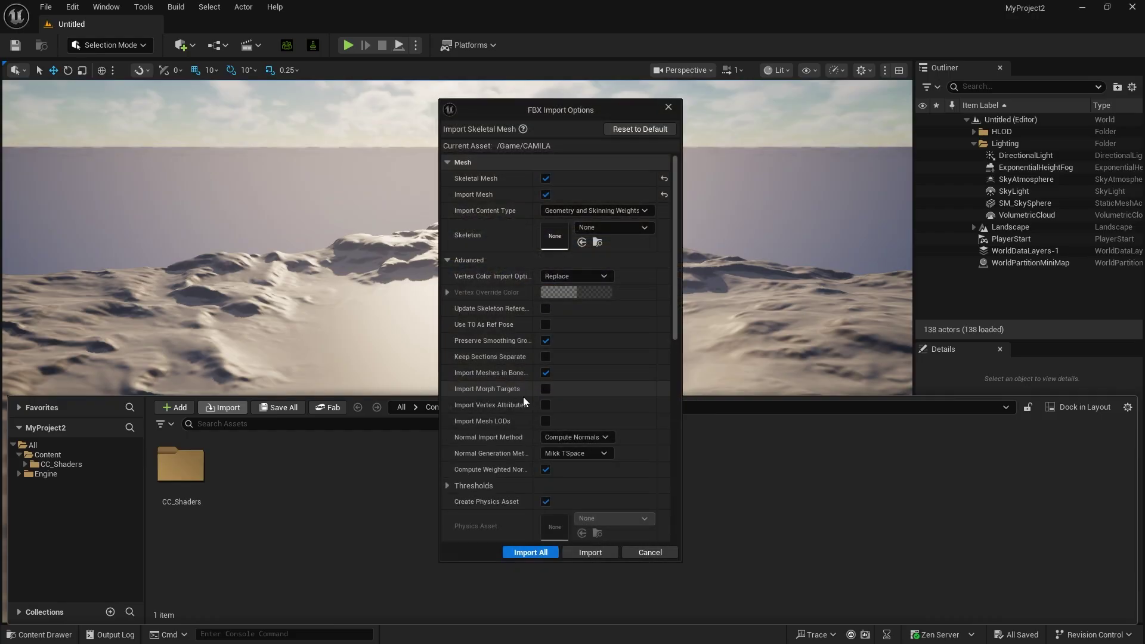
Step: Enable importing morph targets and animations, set Animation Length to Animated Time, and import all
{"action": "left_click", "coordinate": [543, 389]}
{"action": "left_click_drag", "start_coordinate": [676, 334], "coordinate": [675, 444]}
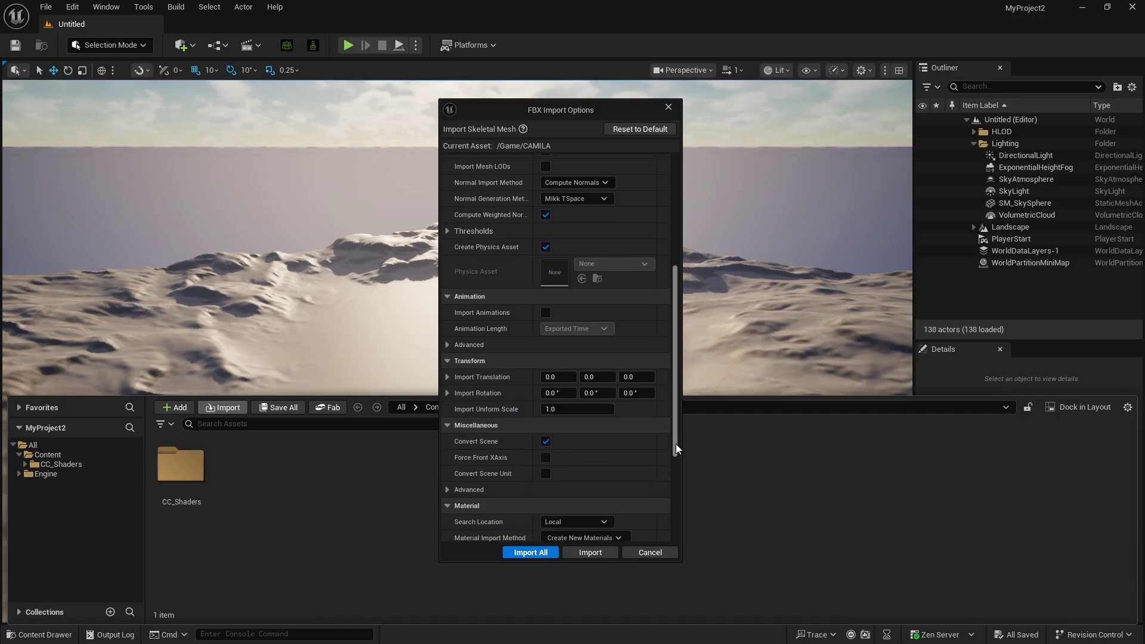
{"action": "left_click", "coordinate": [544, 313]}
{"action": "left_click", "coordinate": [574, 329]}
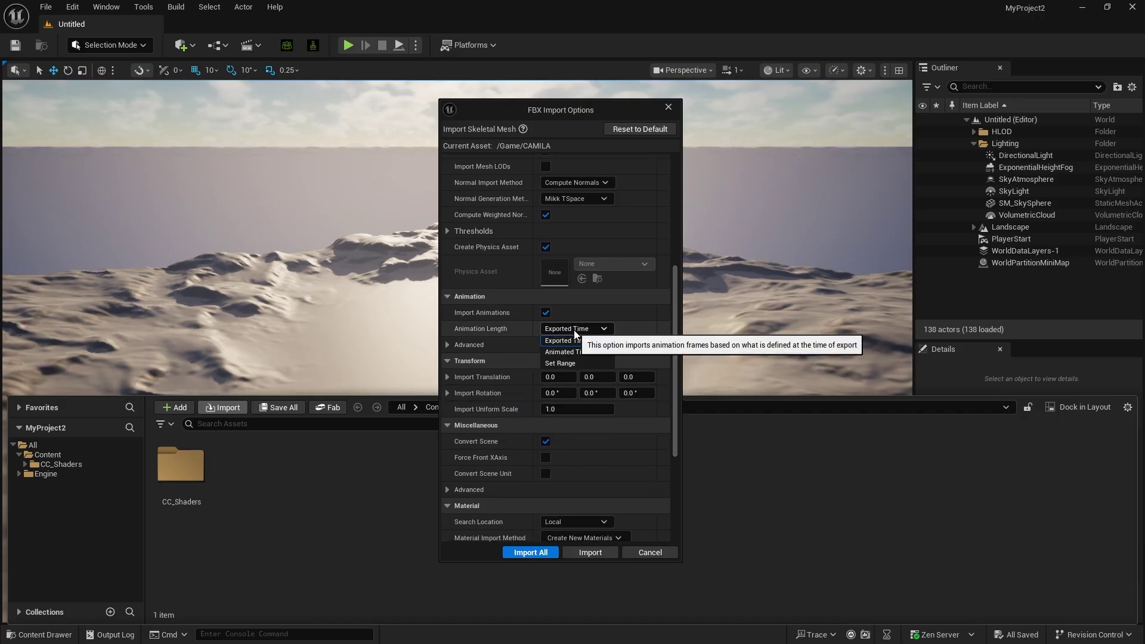
{"action": "left_click", "coordinate": [580, 354]}
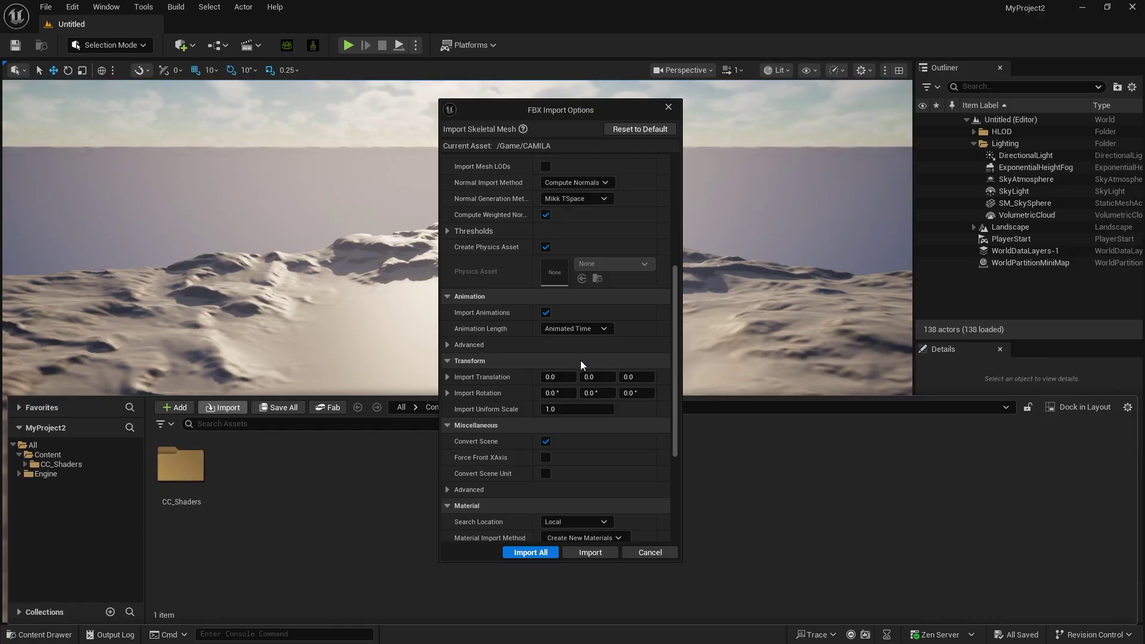
{"action": "left_click", "coordinate": [527, 552]}
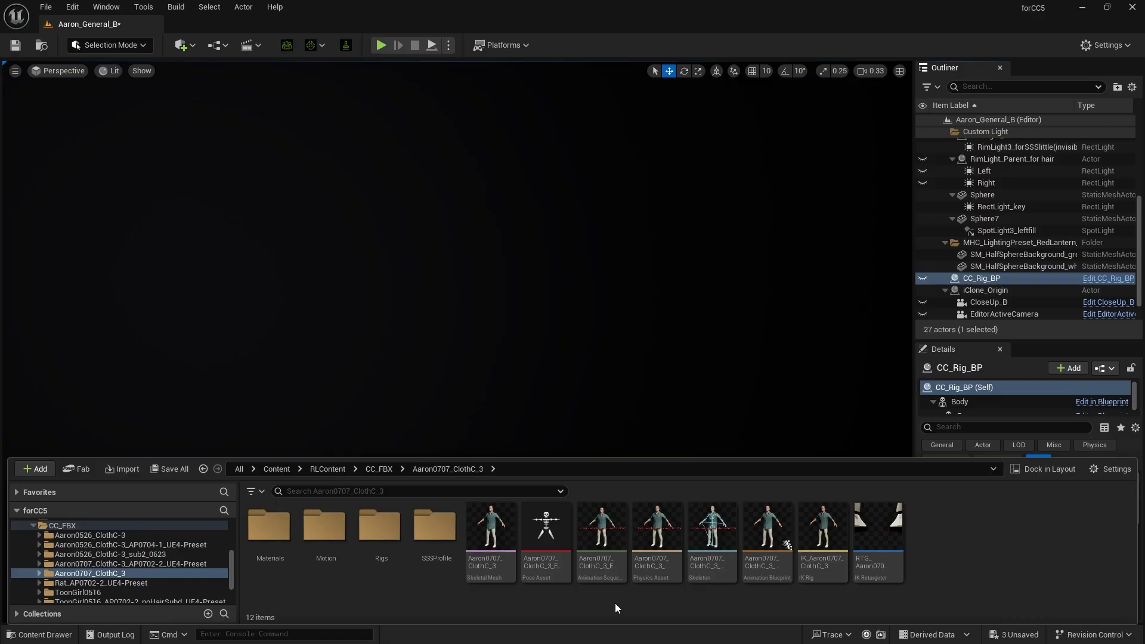
Step: Open the animation sequence in the Aaron0707_ClothC_3 folder and play the facial animation in the mesh preview
{"action": "left_click", "coordinate": [604, 526]}
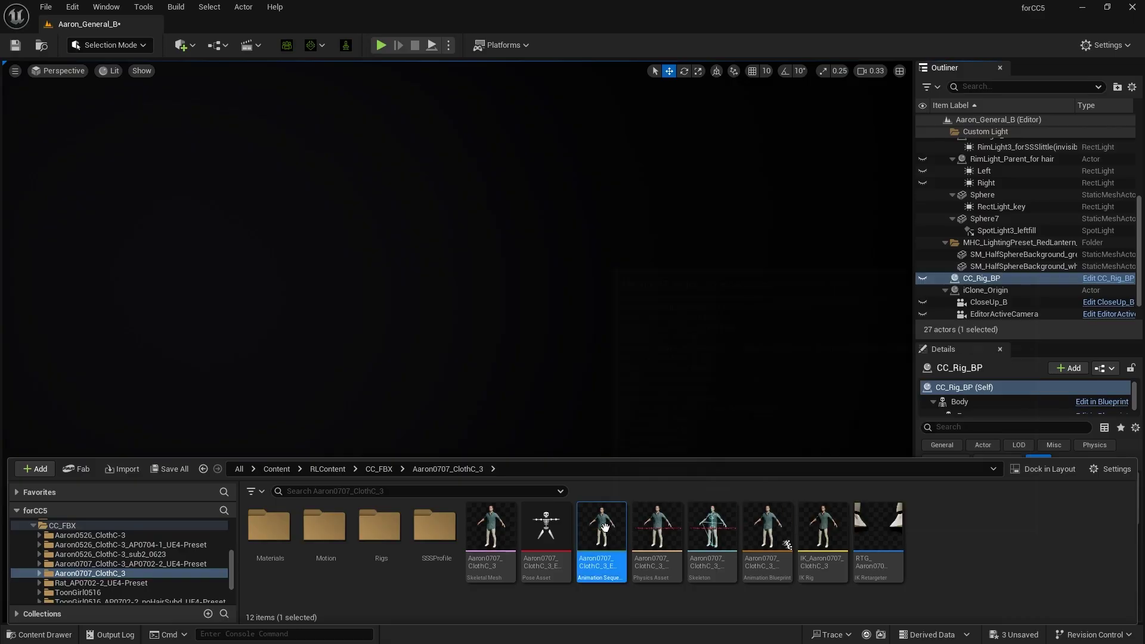
{"action": "double_click", "coordinate": [604, 526]}
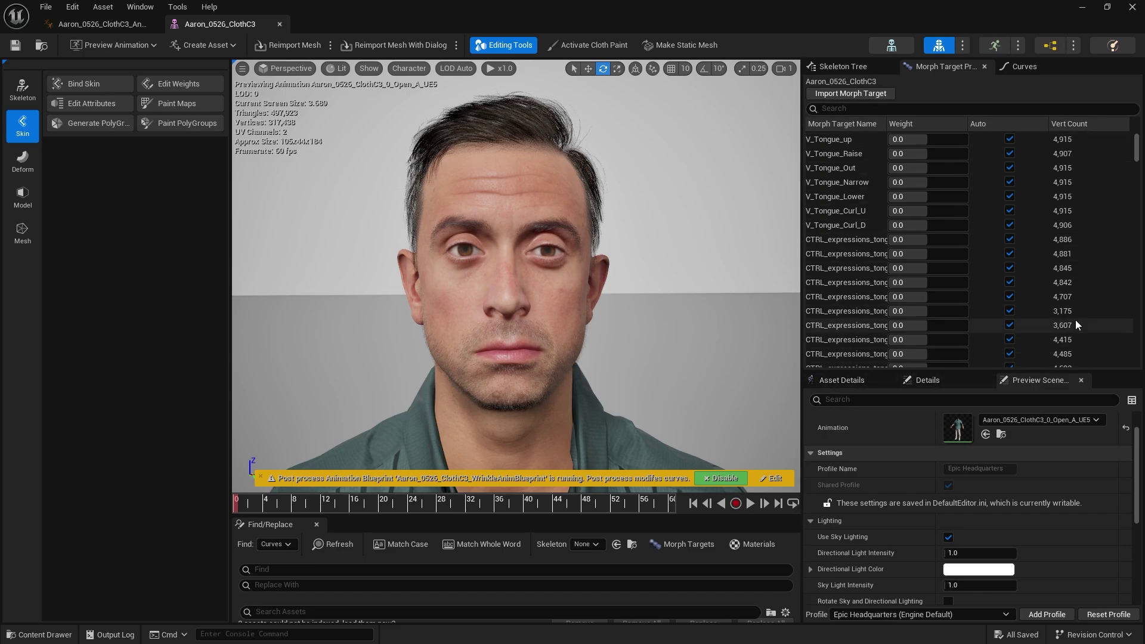
{"action": "left_click", "coordinate": [748, 505]}
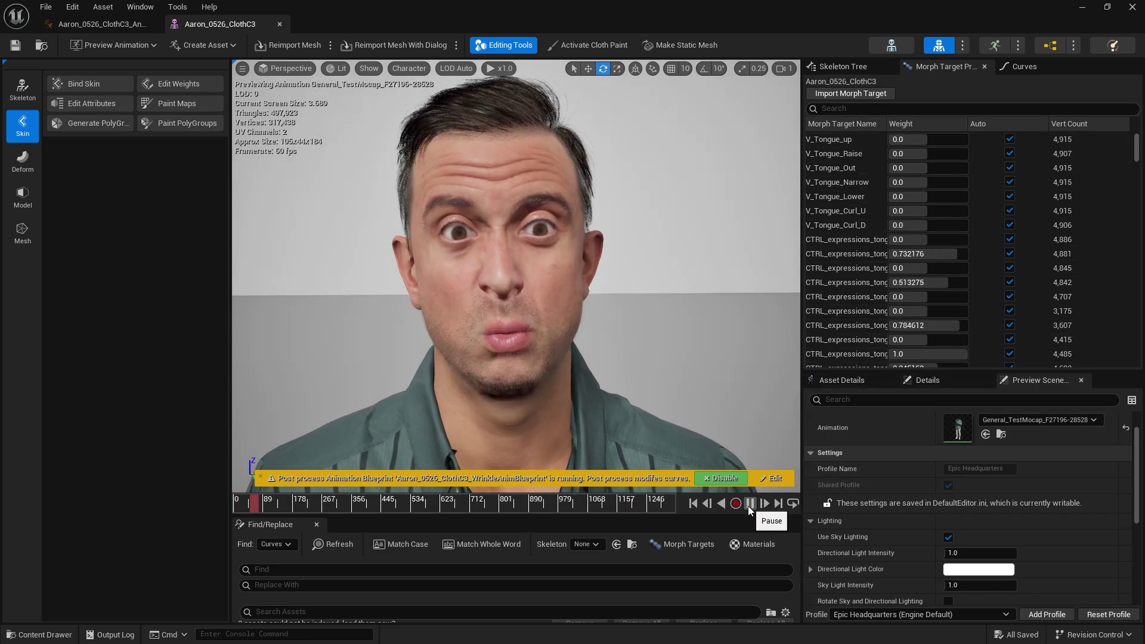